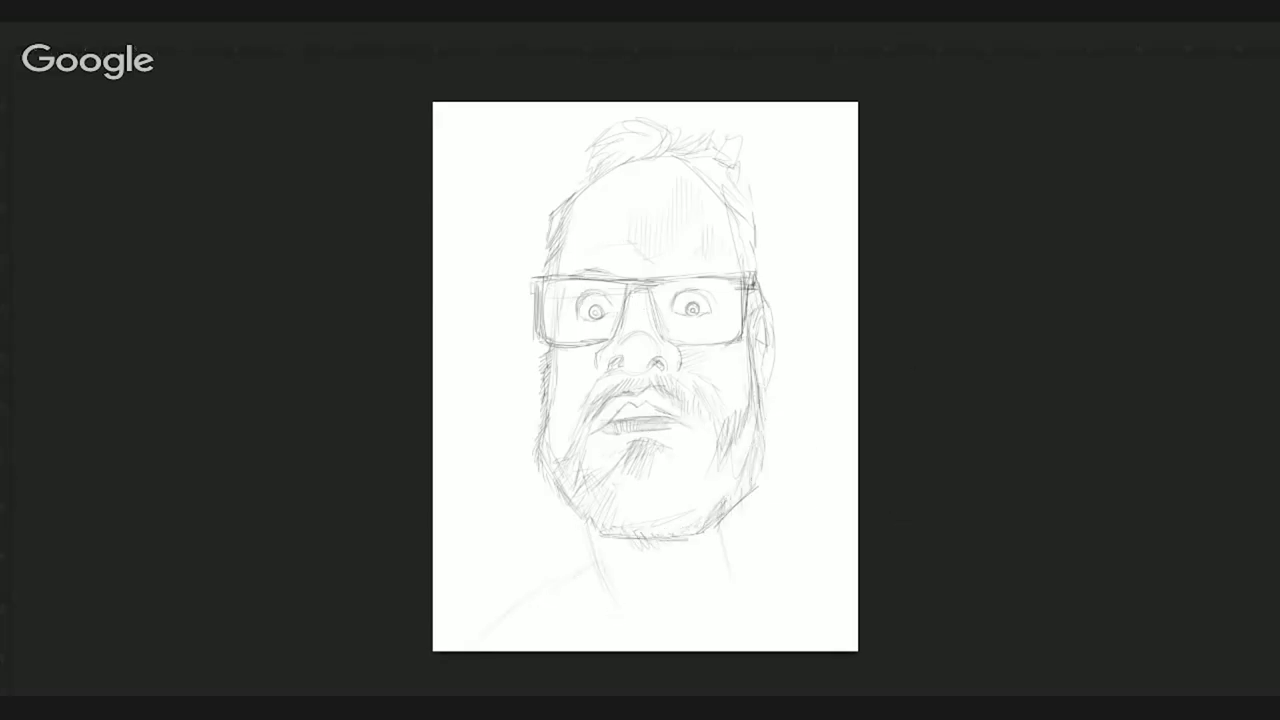
# Step: Sketch the neck, shoulders and shirt collar below the head, plus a few faint blocky shapes in the upper-left background
pyautogui.moveTo(730, 538); pyautogui.dragTo(852, 572)
pyautogui.moveTo(726, 540); pyautogui.dragTo(720, 585)
pyautogui.moveTo(812, 562); pyautogui.dragTo(760, 592)
pyautogui.moveTo(602, 578); pyautogui.dragTo(486, 638)
pyautogui.moveTo(482, 138); pyautogui.dragTo(532, 190)
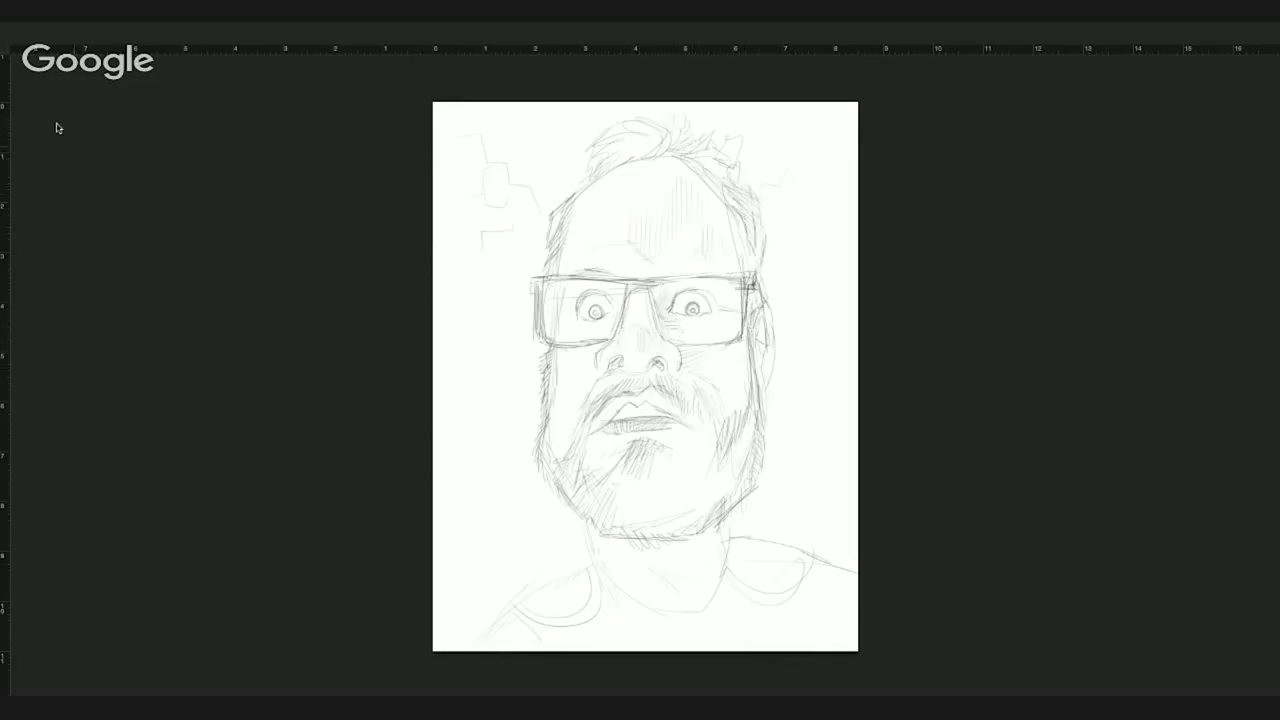
# Step: Sketch extra spiky hair strands on top of the head and fuller hair down its right side
pyautogui.moveTo(799, 309); pyautogui.dragTo(795, 327)
pyautogui.moveTo(660, 140); pyautogui.dragTo(672, 112)
pyautogui.moveTo(718, 152); pyautogui.dragTo(766, 262)
pyautogui.moveTo(618, 156); pyautogui.dragTo(652, 152)
pyautogui.moveTo(640, 170); pyautogui.dragTo(654, 138)
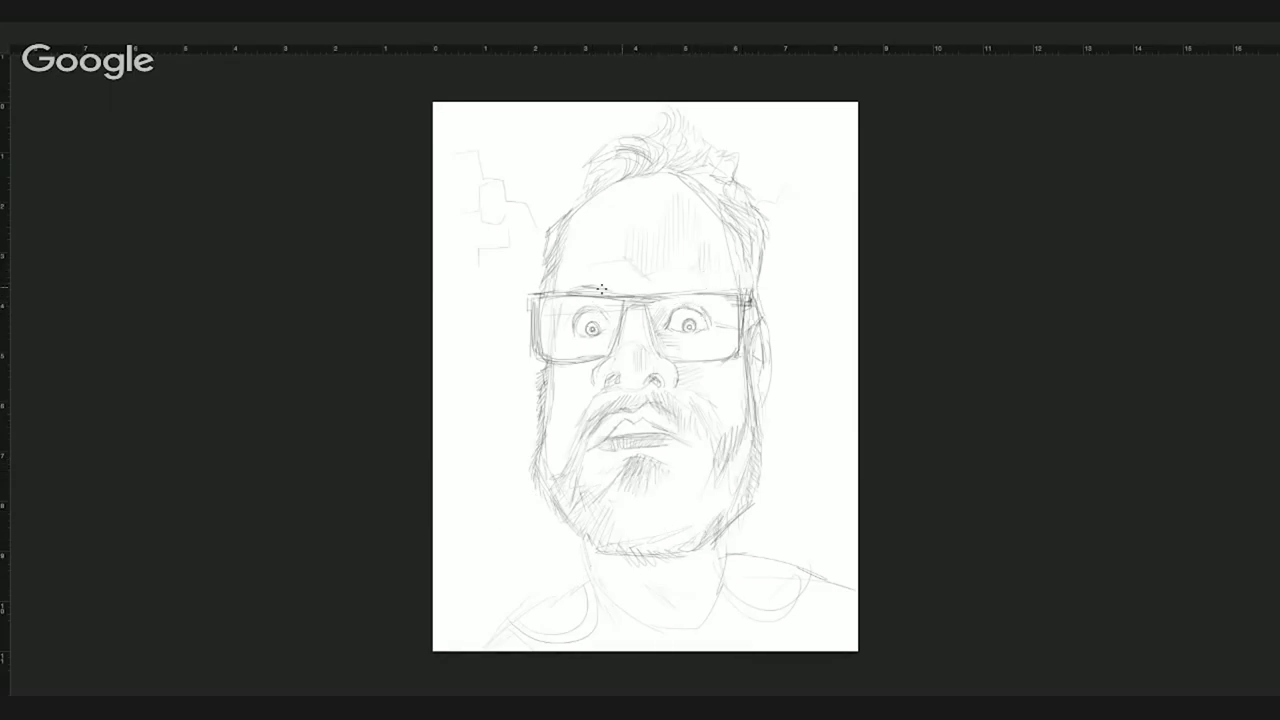
# Step: Hatch the tuft of beard on the chin and sketch two raised eyebrows above the glasses
pyautogui.moveTo(690, 462)
pyautogui.mouseDown()
pyautogui.moveTo(600, 430)
pyautogui.moveTo(660, 482)
pyautogui.mouseUp()
pyautogui.moveTo(662, 276); pyautogui.dragTo(700, 280)
pyautogui.moveTo(578, 286)
pyautogui.mouseDown()
pyautogui.moveTo(677, 410)
pyautogui.moveTo(678, 275)
pyautogui.moveTo(616, 258)
pyautogui.mouseUp()
pyautogui.moveTo(660, 268); pyautogui.dragTo(679, 280)
# Step: Erase the existing mouth and sketch a wide-open one with tongue, lower teeth and a hatched dark interior
pyautogui.scroll(-5, 645, 376)
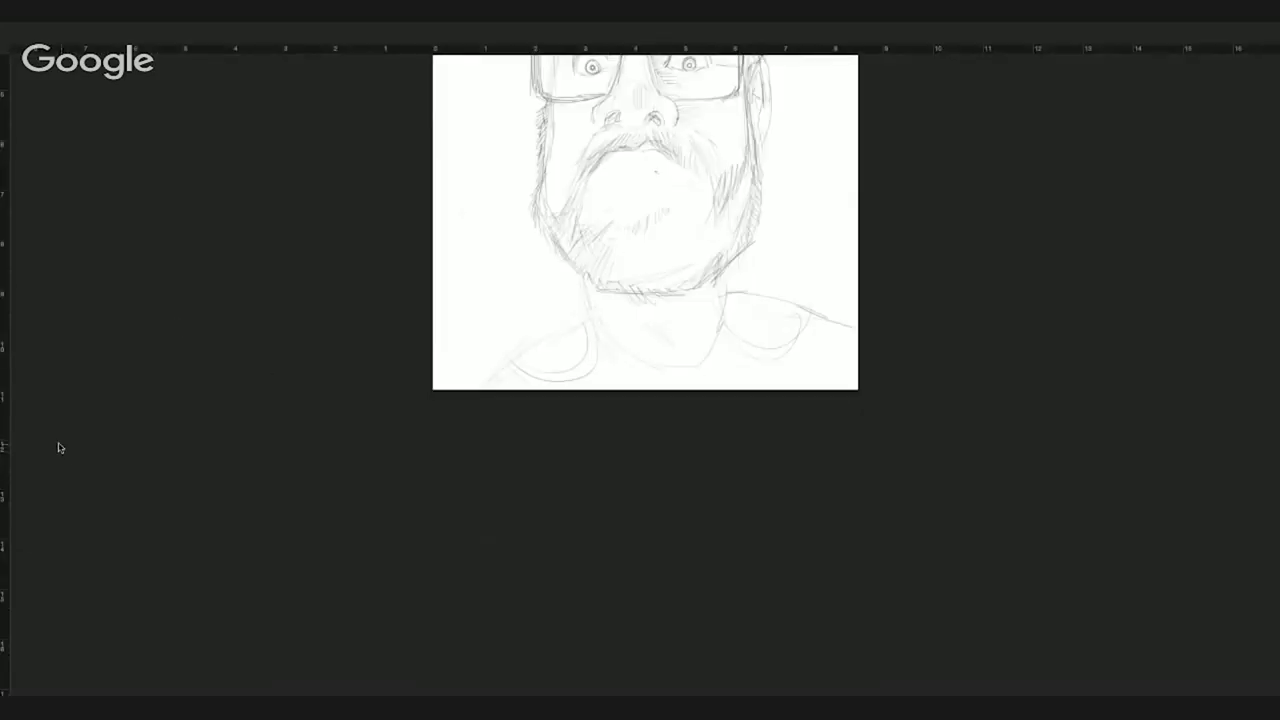
pyautogui.scroll(4, 57, 448)
pyautogui.moveTo(578, 394)
pyautogui.mouseDown()
pyautogui.moveTo(618, 414)
pyautogui.moveTo(628, 458)
pyautogui.moveTo(600, 438)
pyautogui.moveTo(658, 386)
pyautogui.mouseUp()
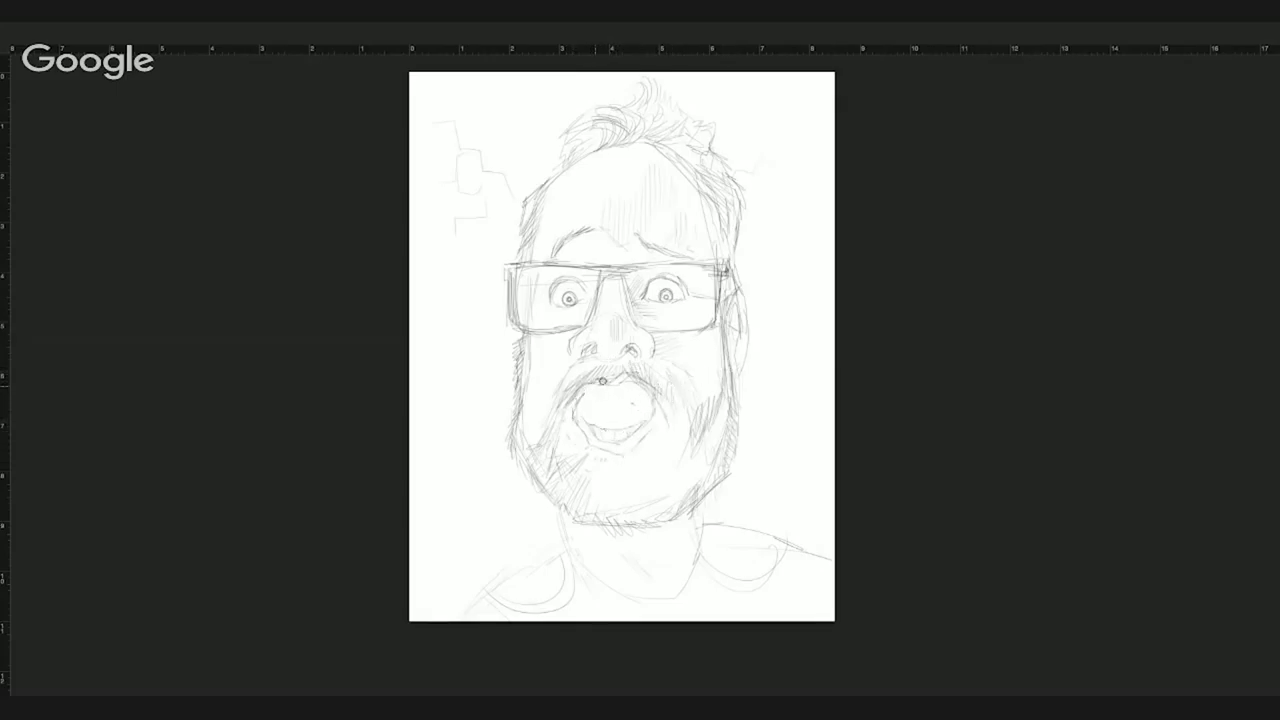
pyautogui.hotkey('ctrl', '+')
pyautogui.moveTo(576, 382)
pyautogui.mouseDown()
pyautogui.moveTo(630, 390)
pyautogui.moveTo(600, 440)
pyautogui.moveTo(635, 400)
pyautogui.moveTo(665, 401)
pyautogui.mouseUp()
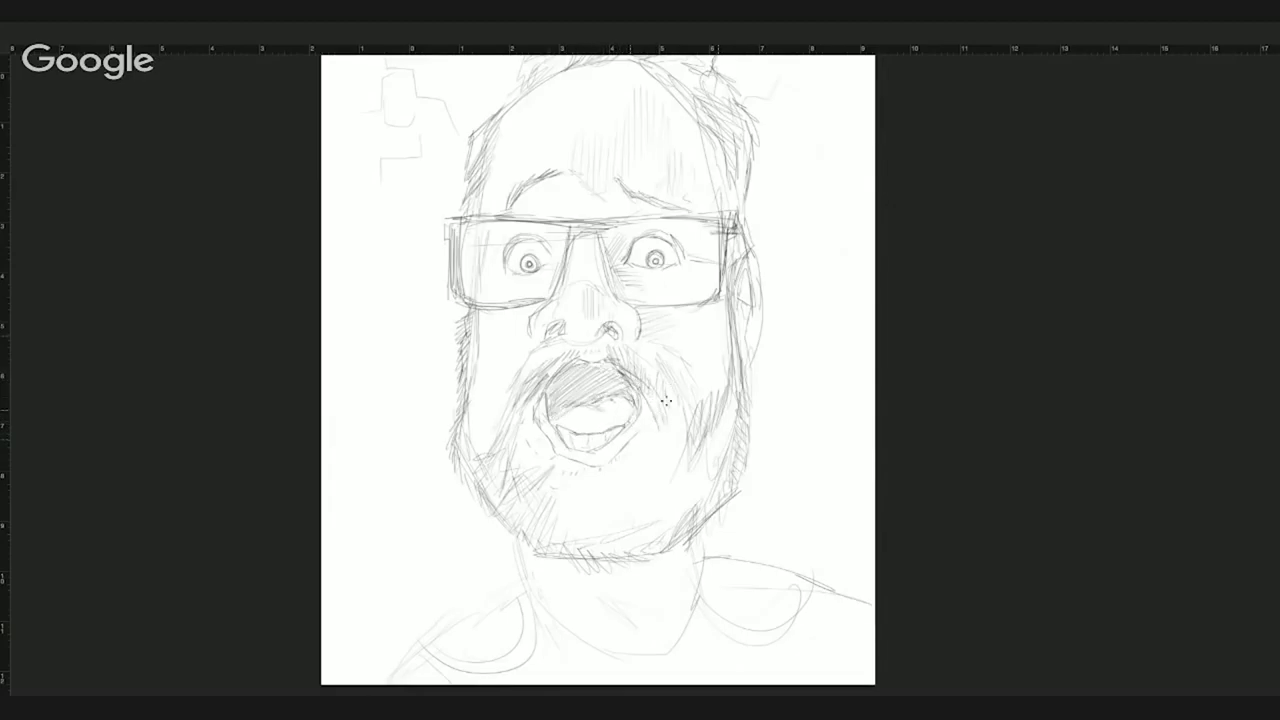
# Step: Hatch the beard around the open mouth, across the chin and along the right jaw
pyautogui.moveTo(572, 480)
pyautogui.mouseDown()
pyautogui.moveTo(613, 480)
pyautogui.moveTo(507, 509)
pyautogui.moveTo(614, 511)
pyautogui.moveTo(658, 457)
pyautogui.moveTo(745, 440)
pyautogui.mouseUp()
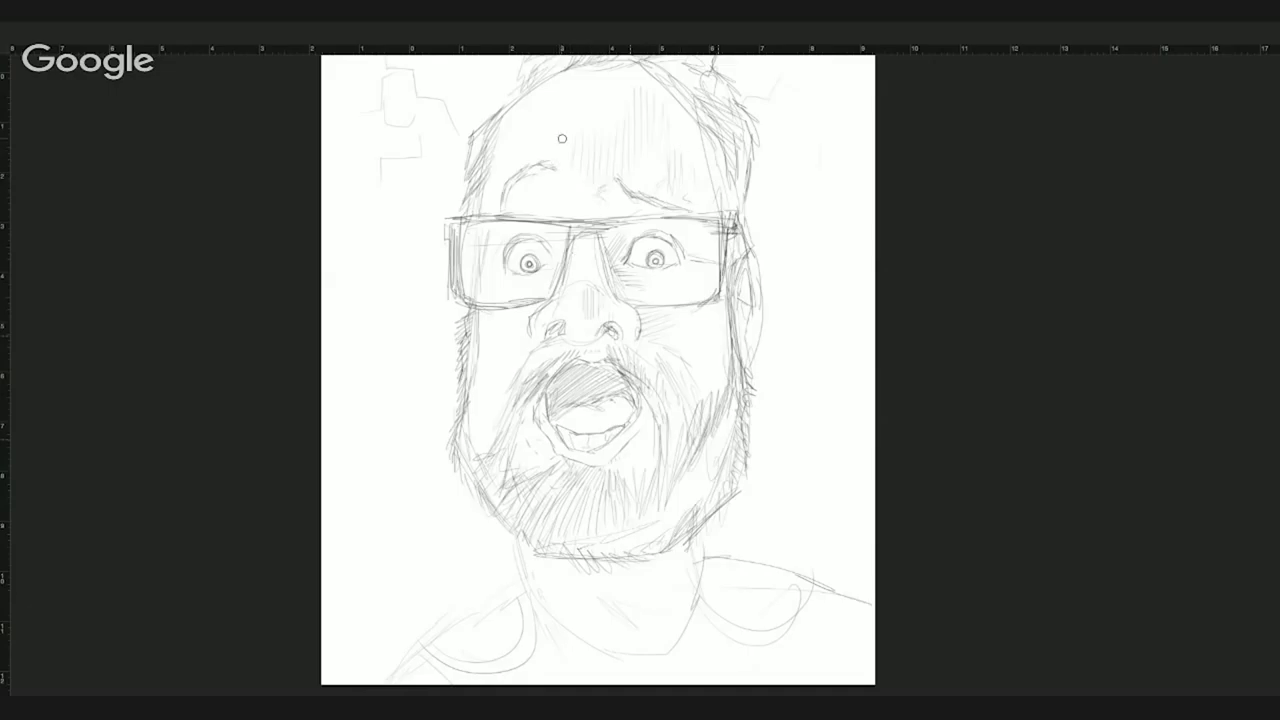
pyautogui.hotkey('ctrl', '-')
pyautogui.moveTo(632, 402); pyautogui.dragTo(695, 440)
pyautogui.moveTo(631, 489)
pyautogui.mouseDown()
pyautogui.moveTo(726, 517)
pyautogui.moveTo(535, 432)
pyautogui.moveTo(575, 534)
pyautogui.moveTo(625, 565)
pyautogui.moveTo(683, 561)
pyautogui.moveTo(721, 520)
pyautogui.moveTo(742, 521)
pyautogui.moveTo(766, 403)
pyautogui.mouseUp()
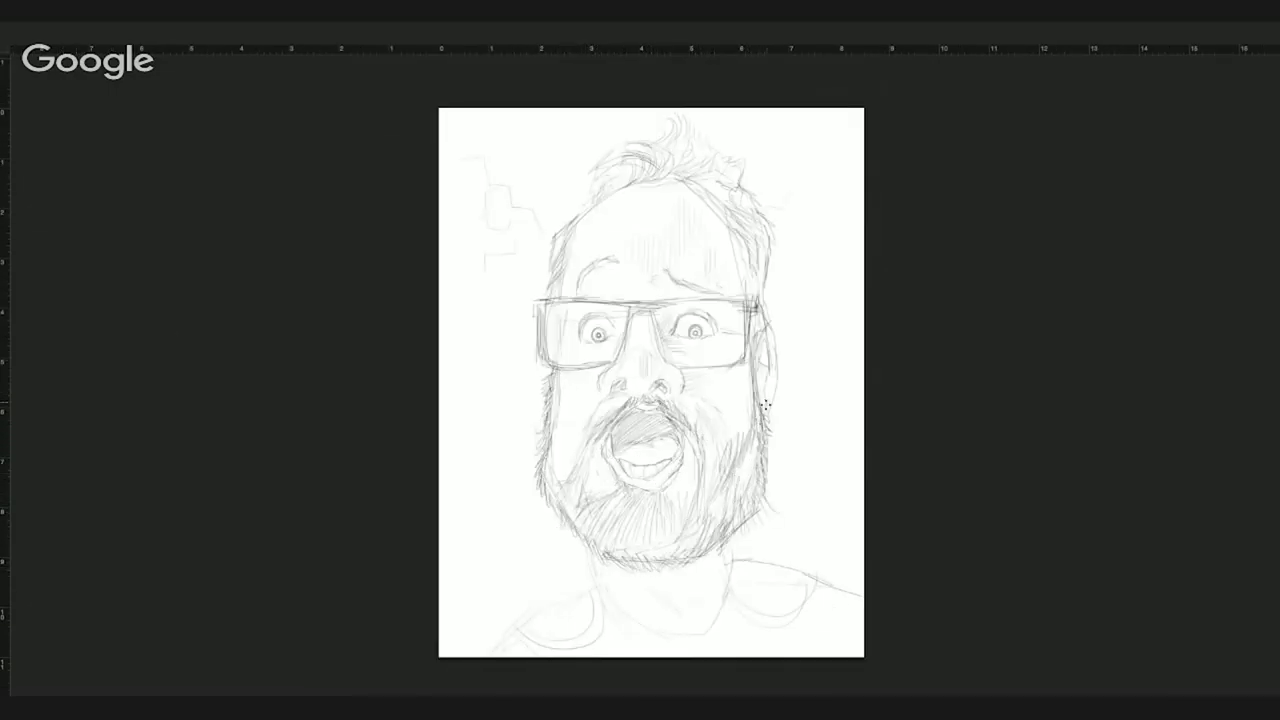
# Step: Sketch a raised hand with a pointing finger in the lower-left corner of the portrait
pyautogui.moveTo(488, 556); pyautogui.dragTo(497, 640)
pyautogui.moveTo(472, 528); pyautogui.dragTo(531, 528)
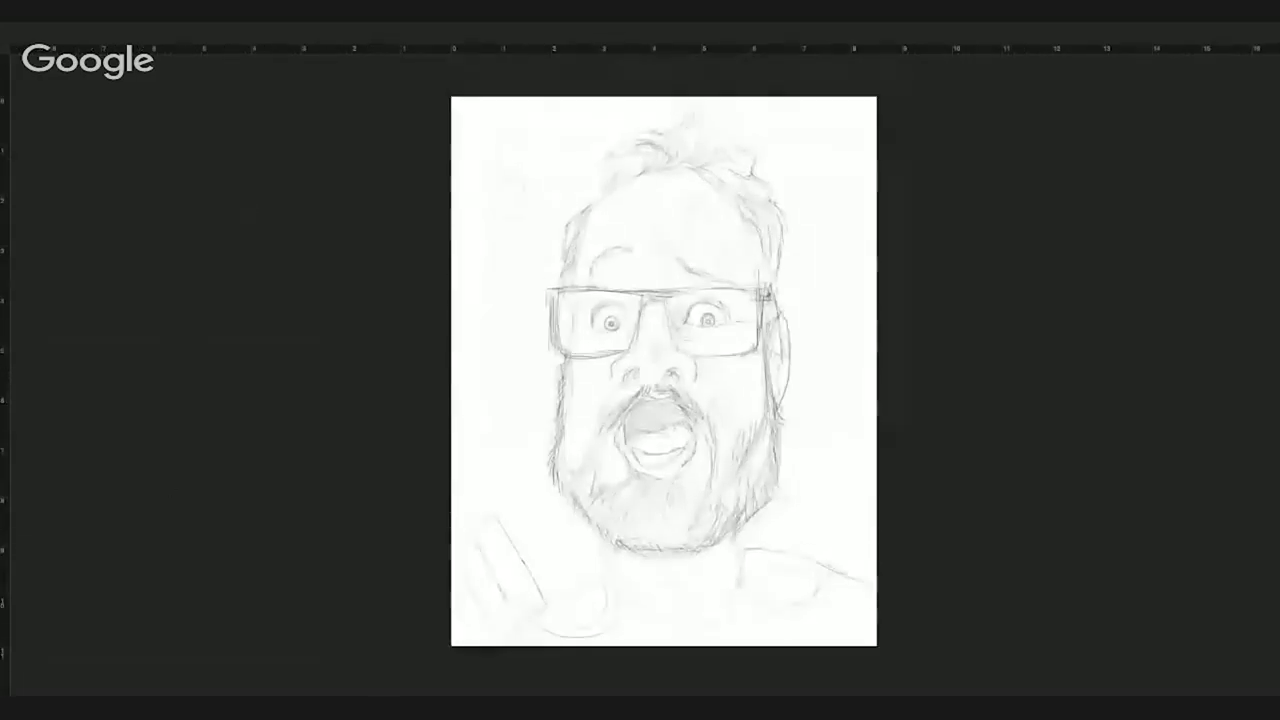
pyautogui.moveTo(540, 452)
pyautogui.mouseDown()
pyautogui.moveTo(534, 549)
pyautogui.moveTo(493, 555)
pyautogui.moveTo(509, 561)
pyautogui.moveTo(470, 542)
pyautogui.moveTo(563, 560)
pyautogui.moveTo(539, 447)
pyautogui.moveTo(543, 500)
pyautogui.moveTo(610, 545)
pyautogui.moveTo(594, 558)
pyautogui.moveTo(799, 561)
pyautogui.moveTo(768, 520)
pyautogui.mouseUp()
# Step: Sketch several floating angular block shapes in the background on both sides of the head
pyautogui.moveTo(517, 249); pyautogui.dragTo(505, 320)
pyautogui.moveTo(815, 285)
pyautogui.mouseDown()
pyautogui.moveTo(804, 309)
pyautogui.moveTo(808, 282)
pyautogui.mouseUp()
pyautogui.moveTo(830, 340); pyautogui.dragTo(848, 362)
pyautogui.moveTo(830, 212); pyautogui.dragTo(855, 240)
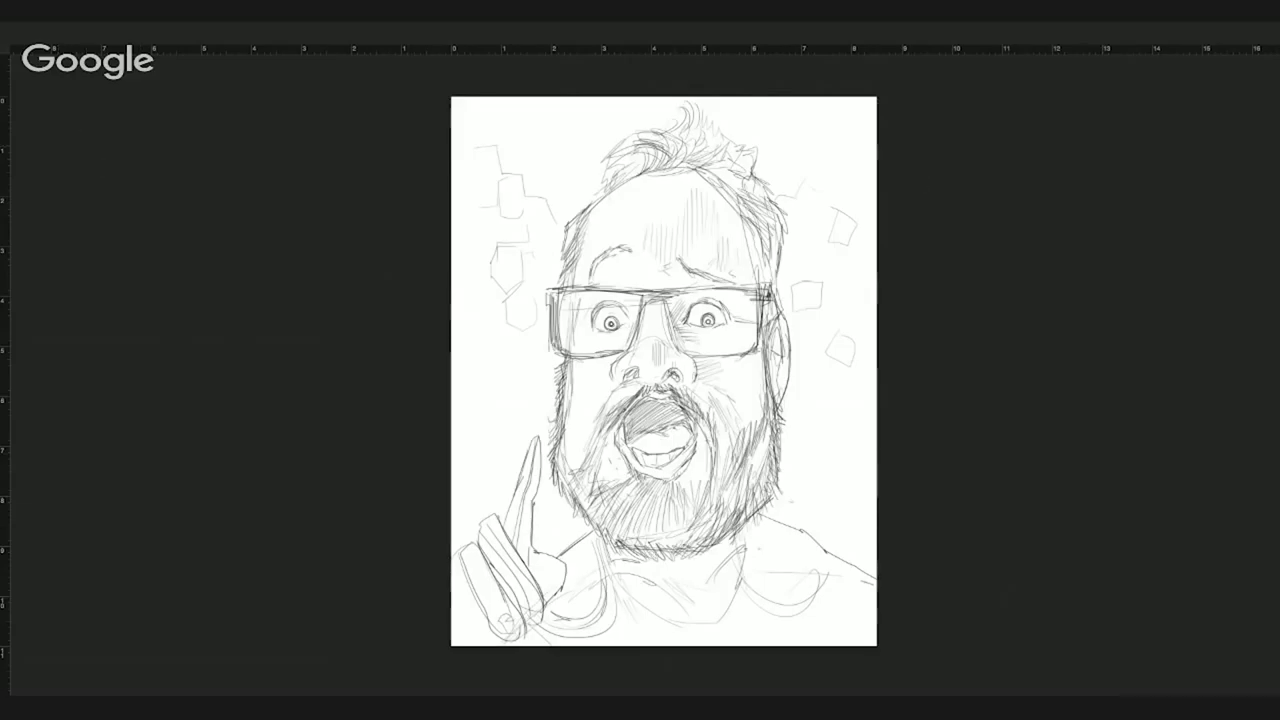
# Step: Fill the background with blue and a selection around the face and ear with light pink, and clear the selection
pyautogui.hotkey('alt', 'BackSpace')
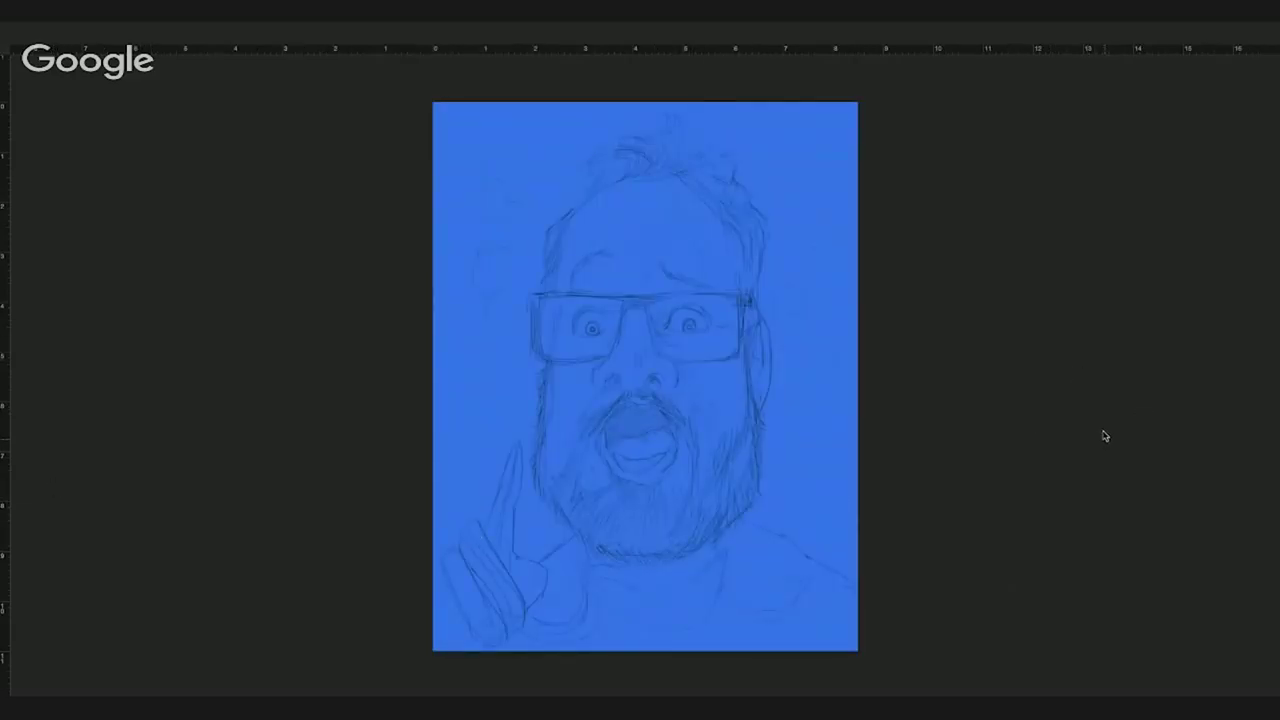
pyautogui.moveTo(712, 540)
pyautogui.mouseDown()
pyautogui.moveTo(762, 420)
pyautogui.moveTo(712, 548)
pyautogui.mouseUp()
pyautogui.hotkey('alt', 'BackSpace')
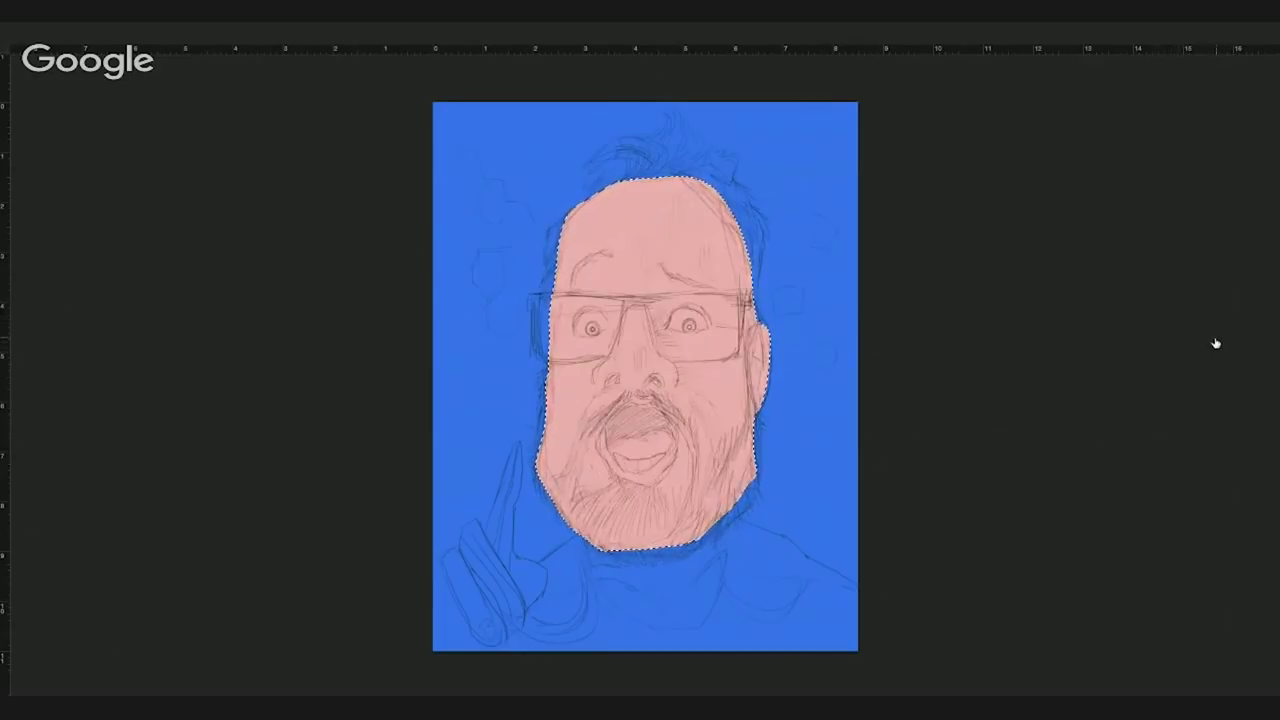
pyautogui.click(680, 268)
pyautogui.hotkey('ctrl', 'z')
pyautogui.hotkey('ctrl', 'd')
# Step: Paint the hair in orange-brown on top of the head and down both sides
pyautogui.moveTo(615, 185)
pyautogui.mouseDown()
pyautogui.moveTo(625, 150)
pyautogui.moveTo(653, 165)
pyautogui.moveTo(695, 130)
pyautogui.mouseUp()
pyautogui.moveTo(610, 160); pyautogui.dragTo(585, 200)
pyautogui.moveTo(700, 152)
pyautogui.mouseDown()
pyautogui.moveTo(762, 250)
pyautogui.moveTo(755, 300)
pyautogui.mouseUp()
pyautogui.moveTo(555, 215); pyautogui.dragTo(545, 295)
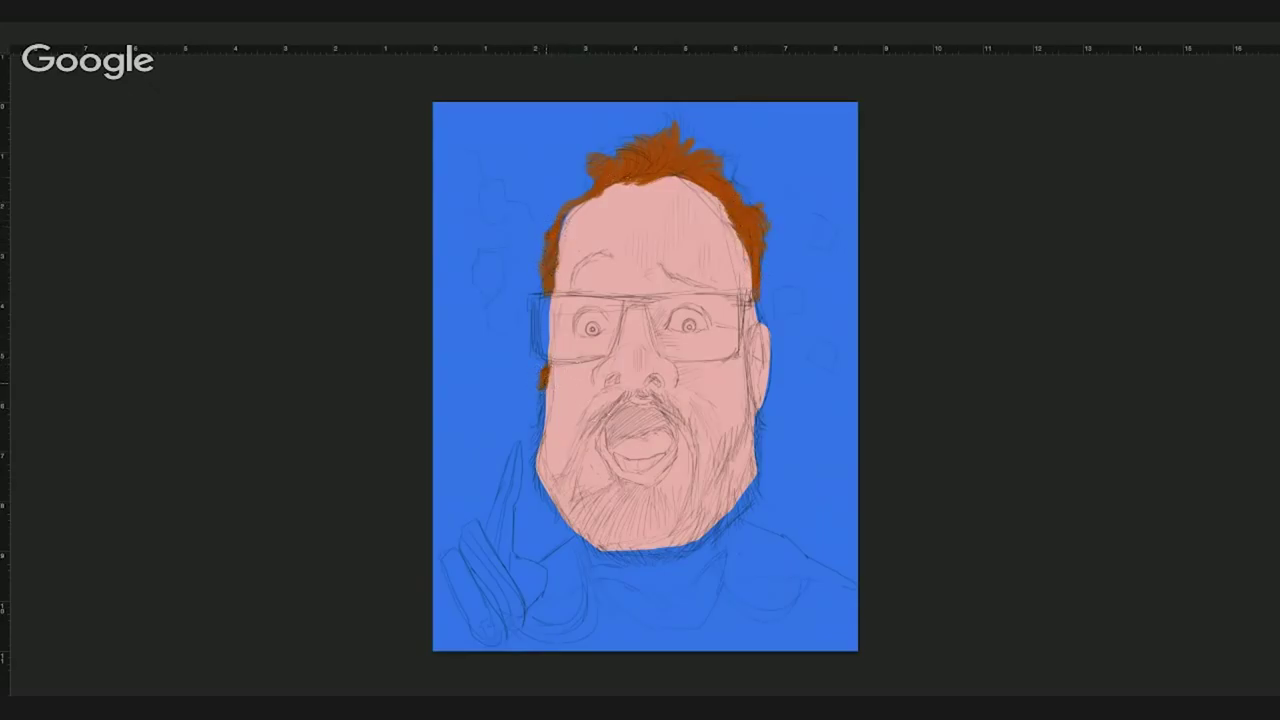
# Step: Paint the moustache, beard and sideburns in orange-brown around the open mouth and jaw
pyautogui.moveTo(546, 380)
pyautogui.mouseDown()
pyautogui.moveTo(538, 457)
pyautogui.moveTo(565, 500)
pyautogui.moveTo(603, 398)
pyautogui.moveTo(665, 400)
pyautogui.moveTo(705, 495)
pyautogui.mouseUp()
pyautogui.moveTo(615, 480); pyautogui.dragTo(665, 510)
pyautogui.moveTo(570, 490)
pyautogui.mouseDown()
pyautogui.moveTo(612, 545)
pyautogui.moveTo(668, 535)
pyautogui.moveTo(730, 505)
pyautogui.moveTo(755, 450)
pyautogui.mouseUp()
pyautogui.moveTo(750, 300)
pyautogui.mouseDown()
pyautogui.moveTo(752, 405)
pyautogui.moveTo(725, 505)
pyautogui.moveTo(745, 440)
pyautogui.moveTo(710, 460)
pyautogui.mouseUp()
pyautogui.moveTo(608, 480)
pyautogui.mouseDown()
pyautogui.moveTo(630, 510)
pyautogui.moveTo(655, 510)
pyautogui.mouseUp()
pyautogui.moveTo(578, 444)
pyautogui.mouseDown()
pyautogui.moveTo(630, 392)
pyautogui.moveTo(690, 432)
pyautogui.moveTo(715, 488)
pyautogui.moveTo(718, 478)
pyautogui.mouseUp()
# Step: Add dark brown shading strokes to the hair along the hairline and between the tufts
pyautogui.moveTo(705, 188); pyautogui.dragTo(745, 240)
pyautogui.moveTo(608, 158)
pyautogui.mouseDown()
pyautogui.moveTo(655, 184)
pyautogui.moveTo(630, 162)
pyautogui.mouseUp()
pyautogui.moveTo(650, 176); pyautogui.dragTo(684, 150)
pyautogui.moveTo(590, 195); pyautogui.dragTo(562, 226)
pyautogui.moveTo(562, 226); pyautogui.dragTo(550, 276)
pyautogui.moveTo(676, 178); pyautogui.dragTo(726, 158)
pyautogui.moveTo(740, 208); pyautogui.dragTo(756, 236)
# Step: Add dark brown shading strokes to the chin, both sideburns and the right side of the beard
pyautogui.moveTo(606, 494)
pyautogui.mouseDown()
pyautogui.moveTo(616, 534)
pyautogui.moveTo(632, 538)
pyautogui.mouseUp()
pyautogui.moveTo(636, 500); pyautogui.dragTo(660, 532)
pyautogui.moveTo(548, 366); pyautogui.dragTo(544, 450)
pyautogui.moveTo(542, 432); pyautogui.dragTo(552, 478)
pyautogui.moveTo(698, 436); pyautogui.dragTo(722, 476)
pyautogui.moveTo(710, 462); pyautogui.dragTo(726, 496)
pyautogui.moveTo(704, 482); pyautogui.dragTo(700, 510)
pyautogui.moveTo(716, 444); pyautogui.dragTo(744, 474)
pyautogui.moveTo(748, 408); pyautogui.dragTo(740, 458)
pyautogui.moveTo(756, 350); pyautogui.dragTo(748, 438)
pyautogui.moveTo(758, 428); pyautogui.dragTo(750, 454)
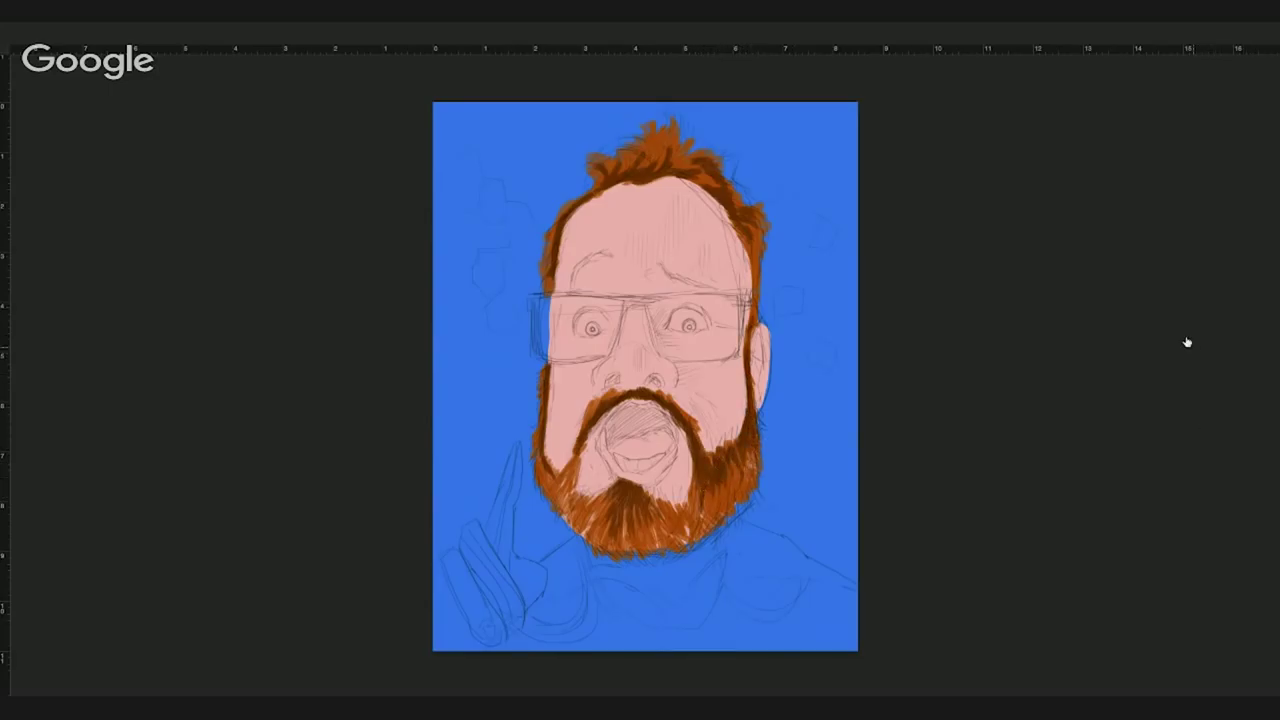
# Step: Paint thick black glasses frames over the sketched glasses, including both rims and the bridge
pyautogui.hotkey('ctrl', '+')
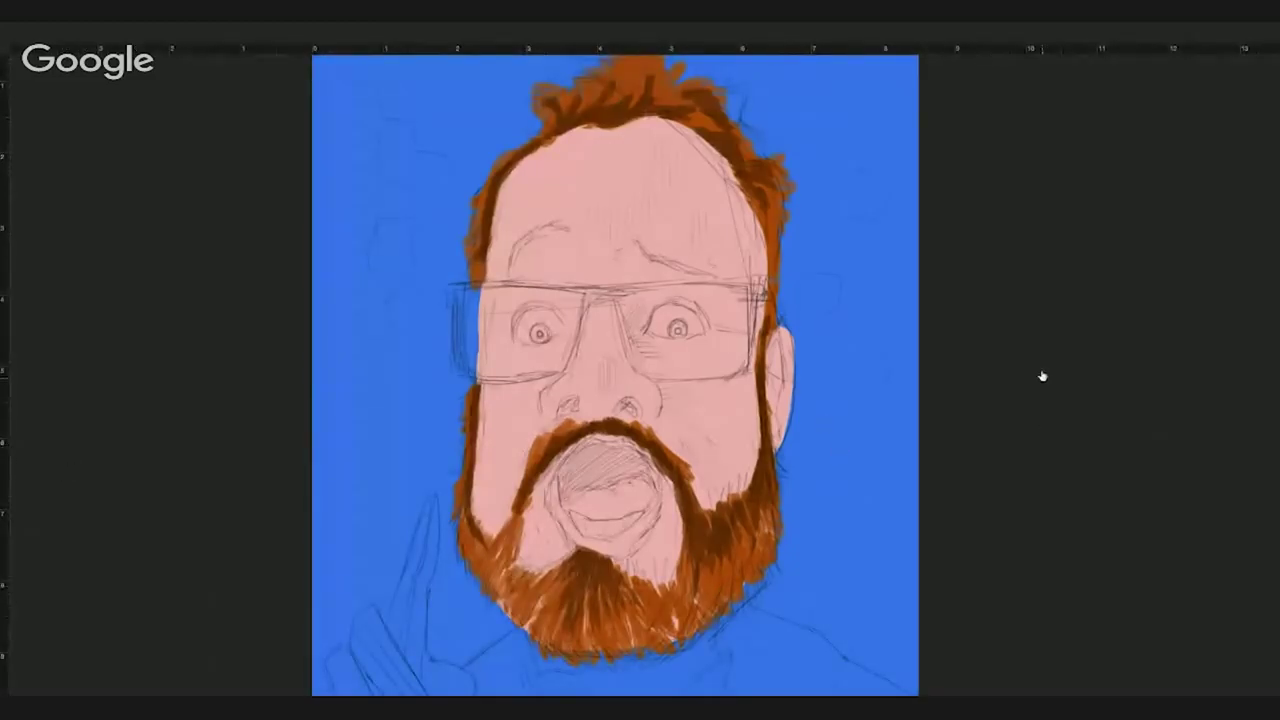
pyautogui.moveTo(452, 286)
pyautogui.mouseDown()
pyautogui.moveTo(466, 378)
pyautogui.moveTo(456, 322)
pyautogui.moveTo(528, 284)
pyautogui.moveTo(624, 286)
pyautogui.moveTo(626, 324)
pyautogui.moveTo(566, 376)
pyautogui.mouseUp()
pyautogui.moveTo(624, 298); pyautogui.dragTo(644, 376)
pyautogui.moveTo(740, 282)
pyautogui.mouseDown()
pyautogui.moveTo(640, 287)
pyautogui.moveTo(762, 284)
pyautogui.mouseUp()
pyautogui.moveTo(462, 378); pyautogui.dragTo(754, 372)
pyautogui.moveTo(762, 290)
pyautogui.mouseDown()
pyautogui.moveTo(752, 374)
pyautogui.moveTo(764, 326)
pyautogui.mouseUp()
pyautogui.moveTo(700, 280); pyautogui.dragTo(656, 283)
pyautogui.moveTo(762, 280); pyautogui.dragTo(618, 286)
pyautogui.moveTo(602, 286); pyautogui.dragTo(520, 292)
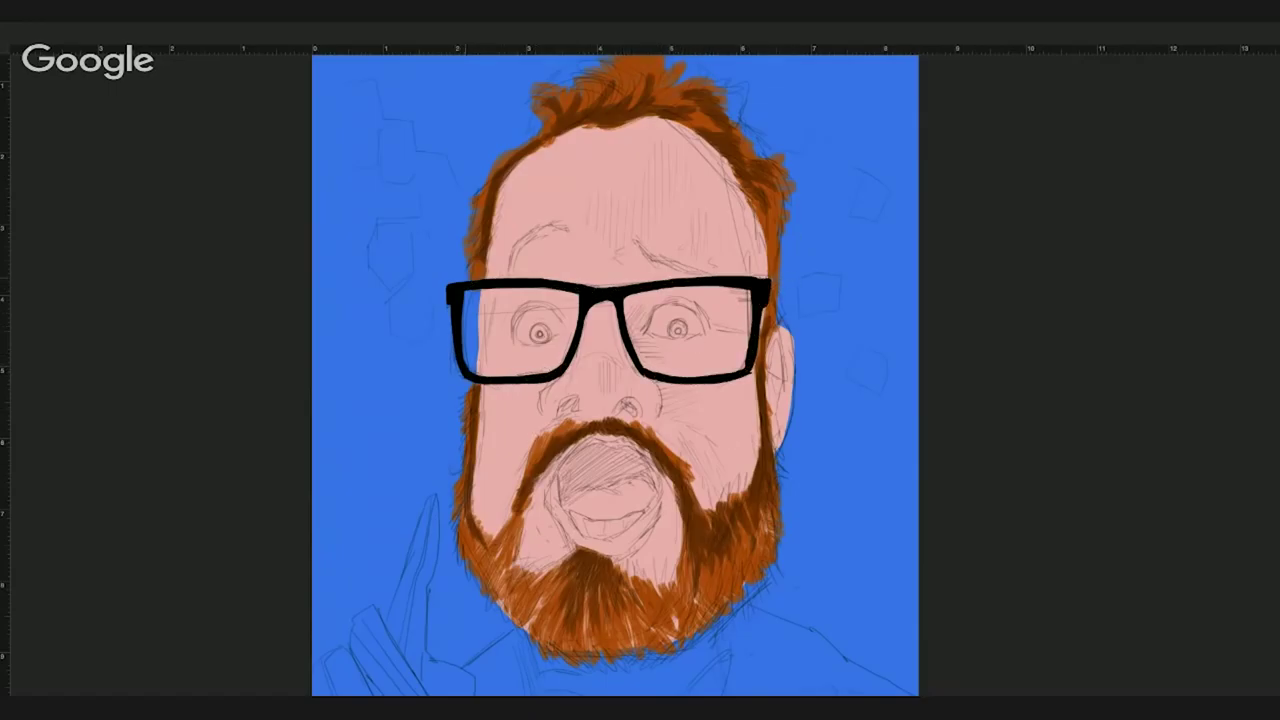
# Step: Paint thin white highlights along the inner rim of the left lens of the glasses
pyautogui.moveTo(472, 288); pyautogui.dragTo(468, 352)
pyautogui.hotkey('ctrl', '+')
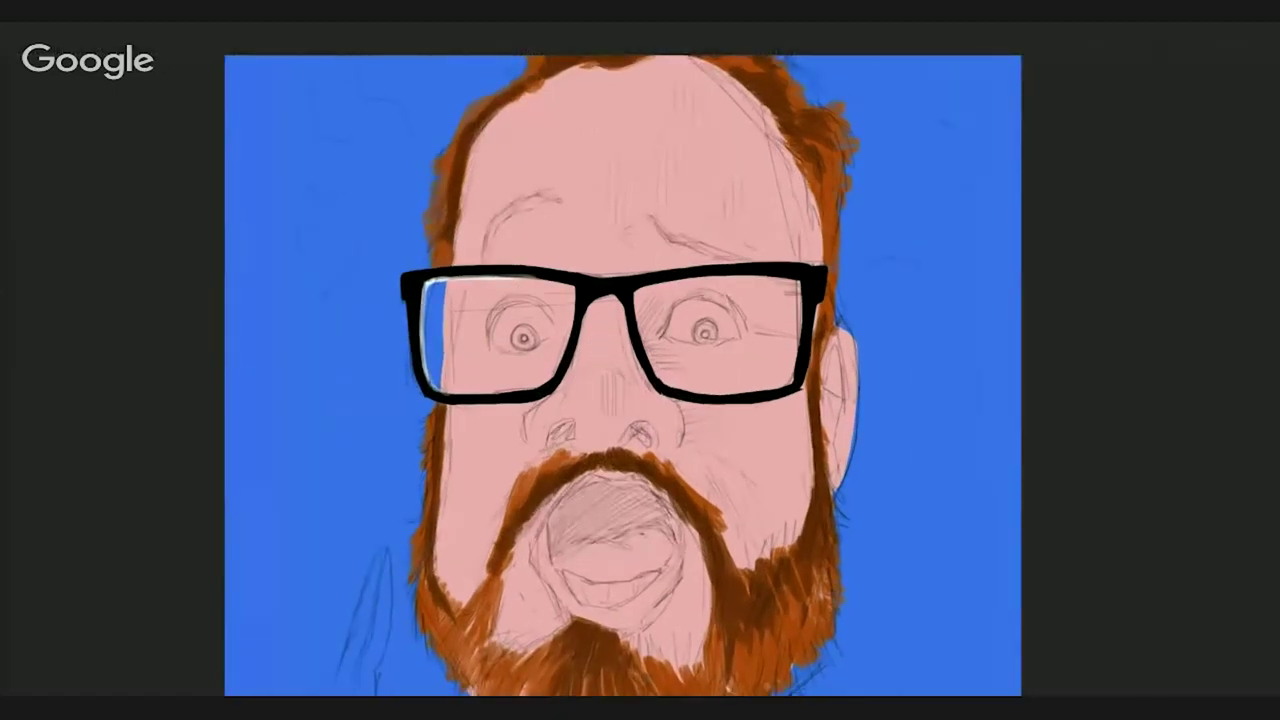
pyautogui.moveTo(430, 282); pyautogui.dragTo(548, 279)
pyautogui.moveTo(432, 388)
pyautogui.mouseDown()
pyautogui.moveTo(508, 397)
pyautogui.moveTo(552, 384)
pyautogui.mouseUp()
pyautogui.moveTo(424, 282); pyautogui.dragTo(440, 390)
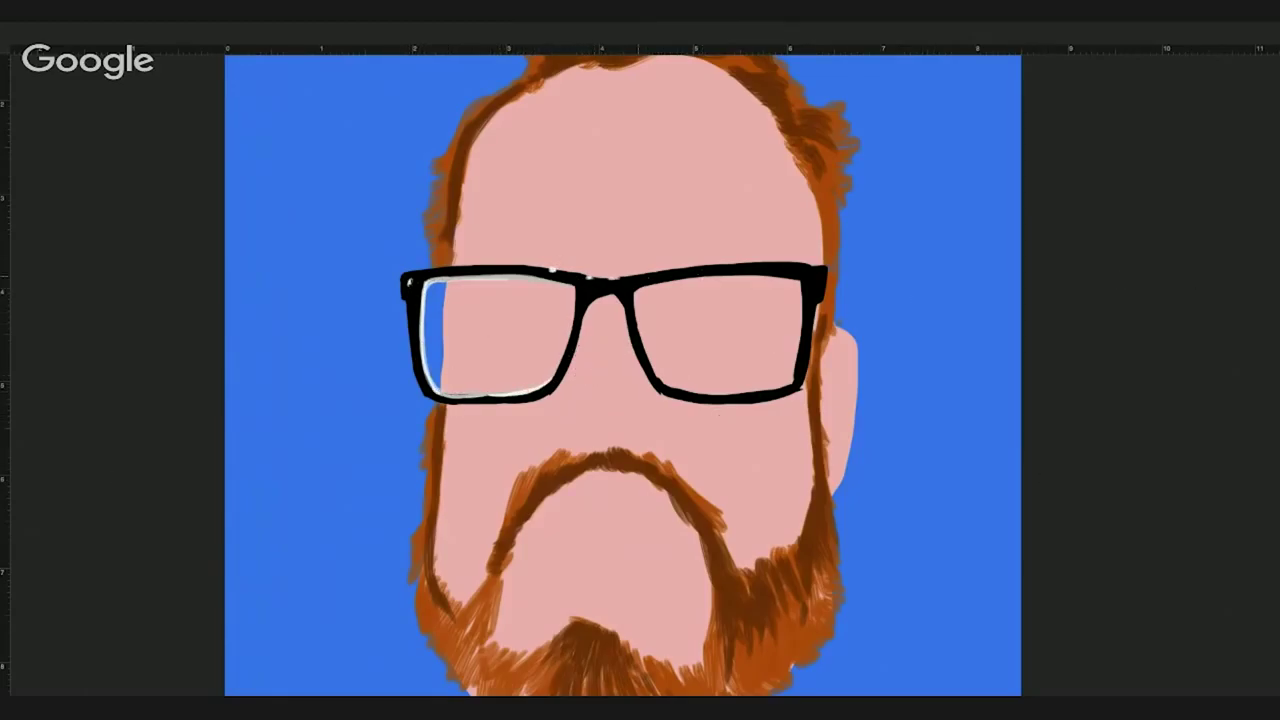
# Step: Paint a white highlight inside the right lens rim, a hinge glint and the two black temple arms
pyautogui.moveTo(656, 276)
pyautogui.mouseDown()
pyautogui.moveTo(800, 280)
pyautogui.moveTo(800, 388)
pyautogui.moveTo(706, 392)
pyautogui.mouseUp()
pyautogui.click(820, 278)
pyautogui.moveTo(822, 284); pyautogui.dragTo(831, 328)
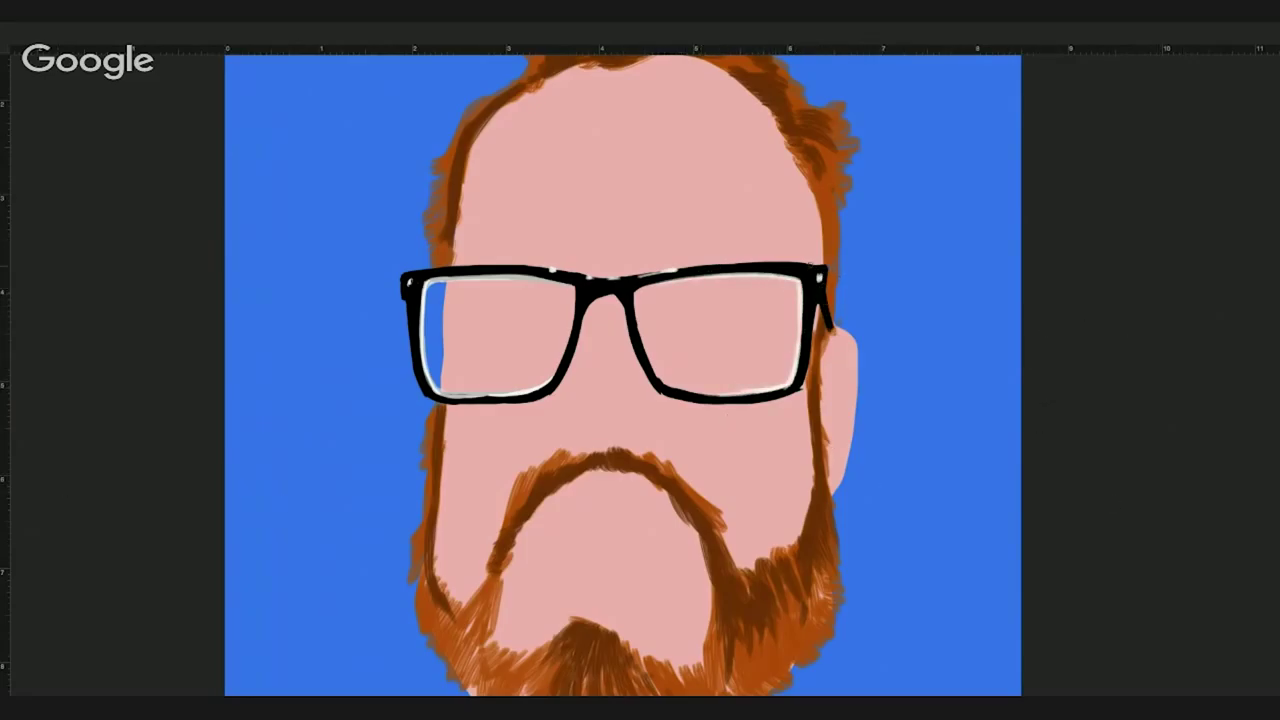
pyautogui.moveTo(426, 296); pyautogui.dragTo(443, 341)
# Step: Show the pencil sketch again and paint the inside of the open mouth black above the tongue
pyautogui.hotkey('ctrl', ',')
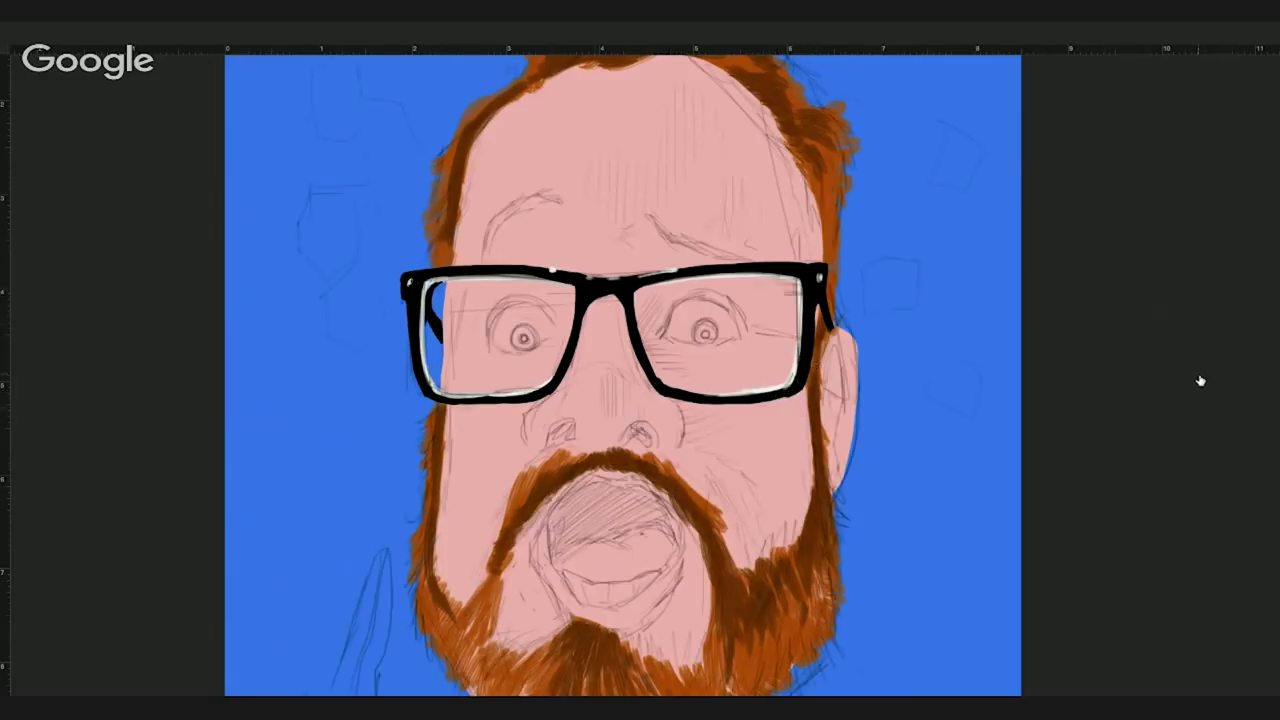
pyautogui.moveTo(556, 494)
pyautogui.mouseDown()
pyautogui.moveTo(580, 530)
pyautogui.moveTo(656, 486)
pyautogui.moveTo(676, 548)
pyautogui.moveTo(642, 526)
pyautogui.mouseUp()
pyautogui.moveTo(550, 526); pyautogui.dragTo(560, 572)
pyautogui.hotkey('ctrl', 'r')
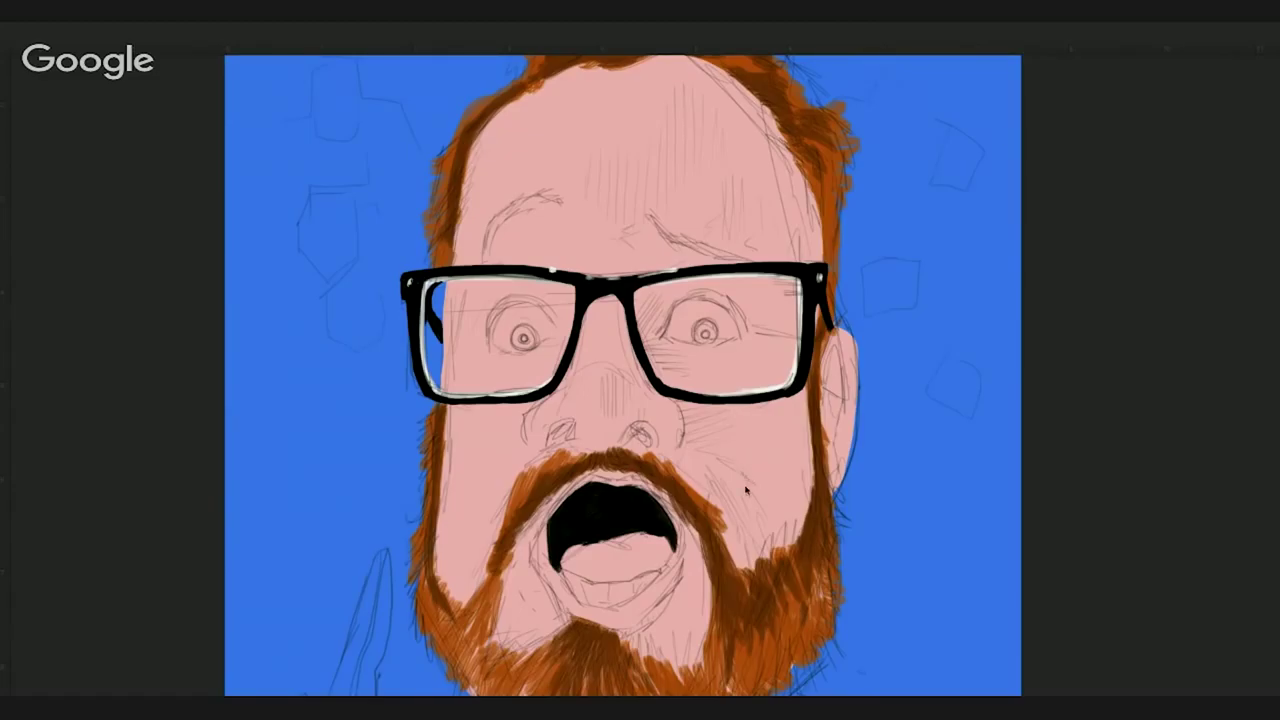
# Step: Paint the tongue pink and the lips coral red, and edge the lips with a dark outline
pyautogui.moveTo(565, 550)
pyautogui.mouseDown()
pyautogui.moveTo(660, 570)
pyautogui.moveTo(590, 578)
pyautogui.moveTo(582, 616)
pyautogui.moveTo(662, 598)
pyautogui.moveTo(682, 558)
pyautogui.mouseUp()
pyautogui.moveTo(590, 480)
pyautogui.mouseDown()
pyautogui.moveTo(542, 525)
pyautogui.moveTo(548, 572)
pyautogui.mouseUp()
pyautogui.moveTo(585, 480)
pyautogui.mouseDown()
pyautogui.moveTo(640, 478)
pyautogui.moveTo(684, 552)
pyautogui.mouseUp()
pyautogui.moveTo(670, 565); pyautogui.dragTo(655, 585)
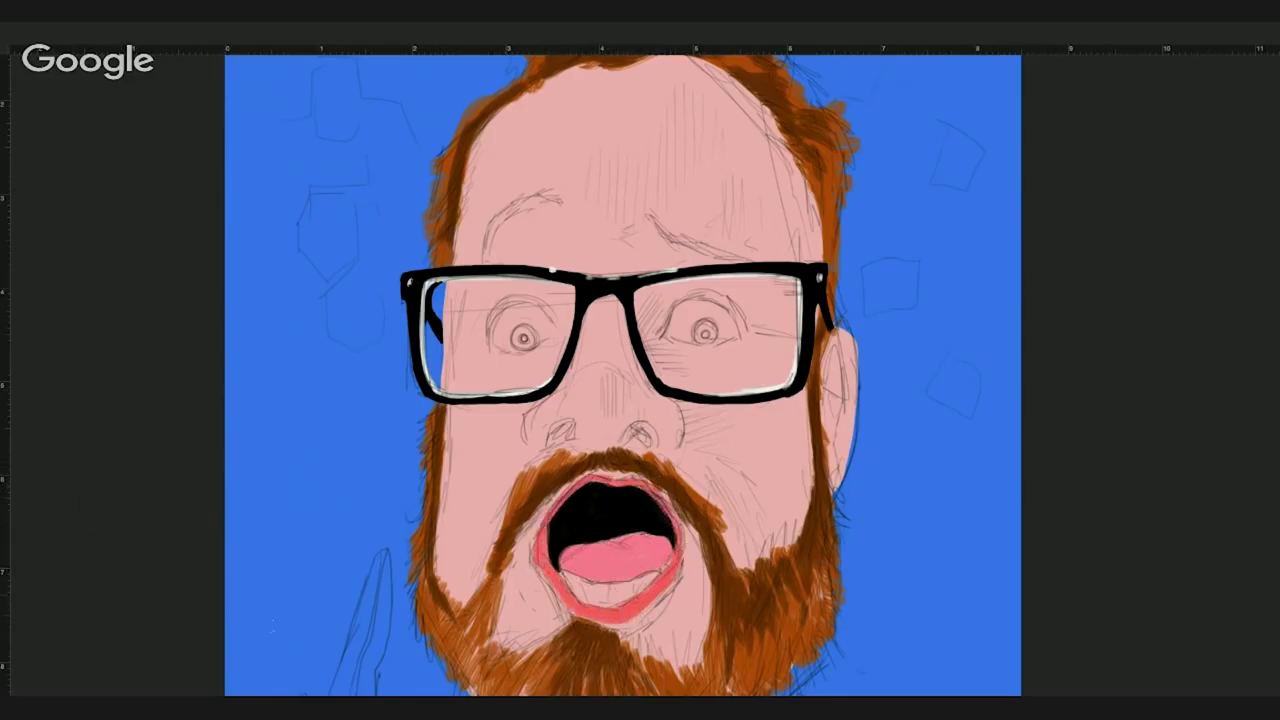
pyautogui.moveTo(538, 568)
pyautogui.mouseDown()
pyautogui.moveTo(572, 616)
pyautogui.moveTo(622, 634)
pyautogui.moveTo(682, 570)
pyautogui.moveTo(572, 618)
pyautogui.moveTo(636, 632)
pyautogui.moveTo(686, 556)
pyautogui.mouseUp()
pyautogui.moveTo(600, 470)
pyautogui.mouseDown()
pyautogui.moveTo(545, 518)
pyautogui.moveTo(630, 470)
pyautogui.moveTo(682, 526)
pyautogui.mouseUp()
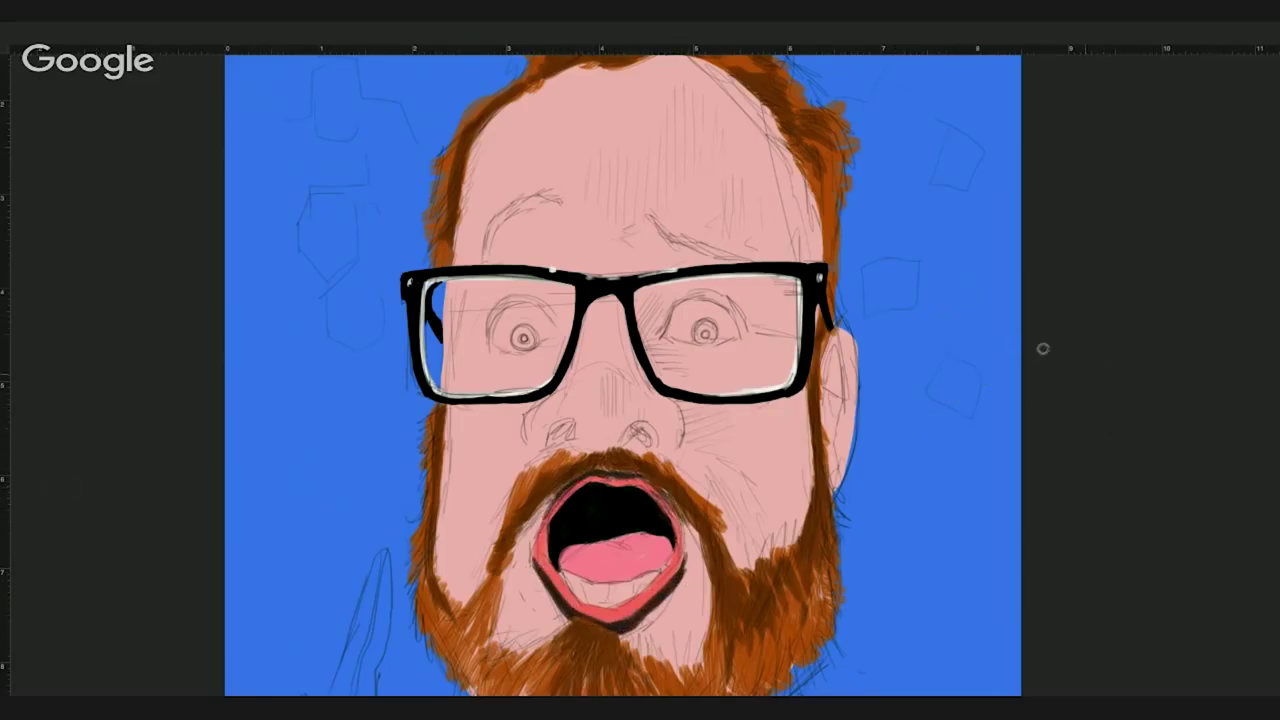
# Step: Paint the lower teeth off-white with dark gaps, hiding the sketch to refine the edges
pyautogui.moveTo(565, 590); pyautogui.dragTo(662, 588)
pyautogui.hotkey('ctrl', ',')
pyautogui.moveTo(555, 568)
pyautogui.mouseDown()
pyautogui.moveTo(582, 592)
pyautogui.moveTo(650, 584)
pyautogui.moveTo(675, 550)
pyautogui.mouseUp()
pyautogui.moveTo(565, 545)
pyautogui.mouseDown()
pyautogui.moveTo(670, 533)
pyautogui.moveTo(668, 570)
pyautogui.mouseUp()
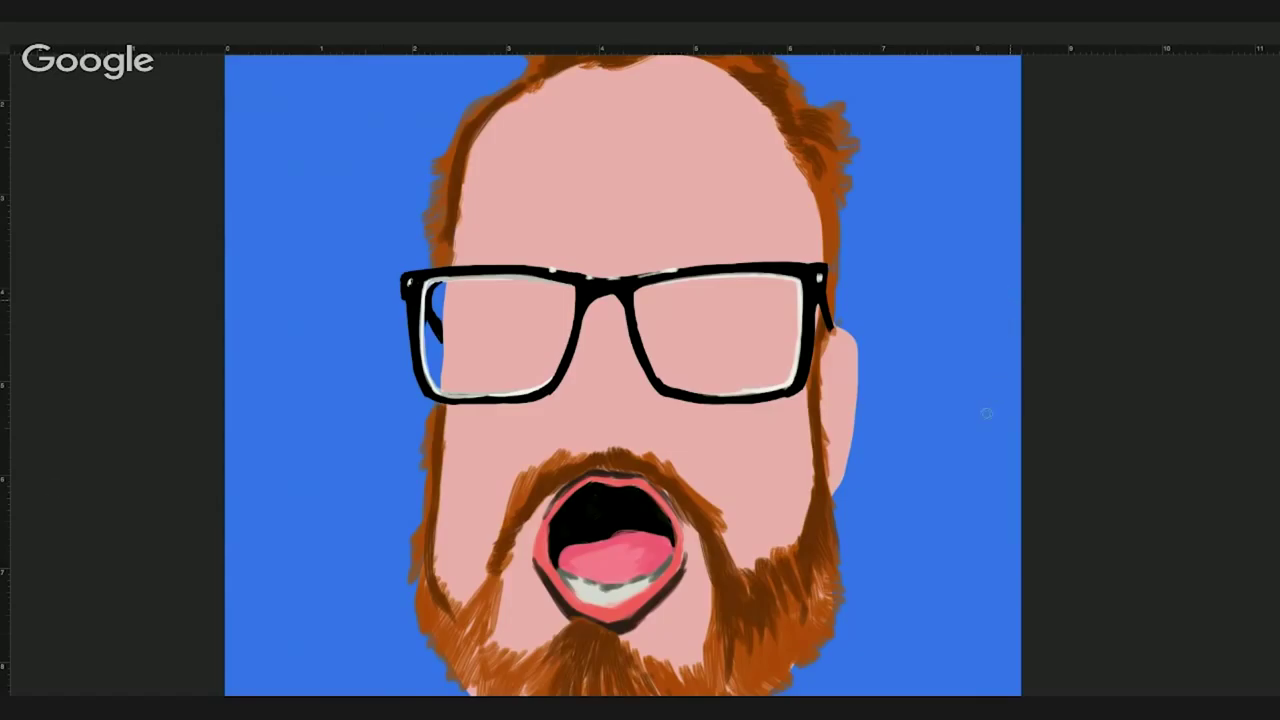
# Step: Shade the tongue's edge and mouth interior, and add pale highlights to the lips
pyautogui.moveTo(578, 548); pyautogui.dragTo(562, 596)
pyautogui.moveTo(580, 515); pyautogui.dragTo(632, 505)
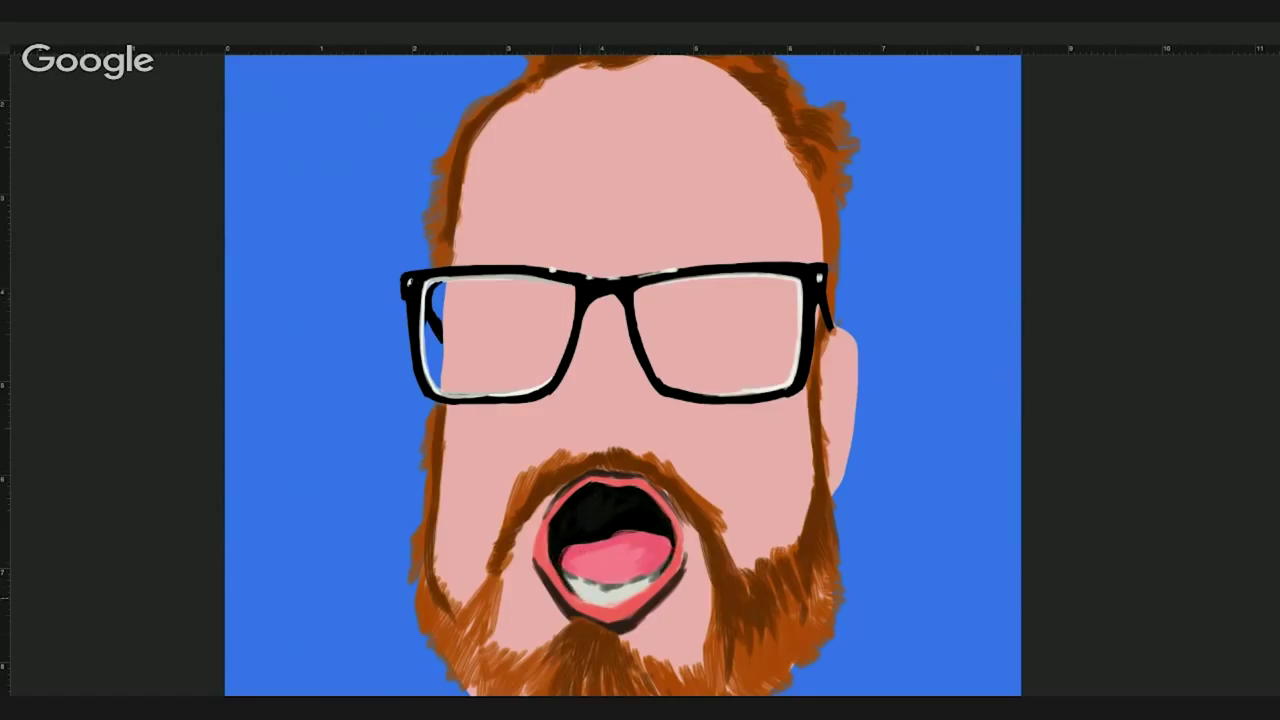
pyautogui.moveTo(550, 548)
pyautogui.mouseDown()
pyautogui.moveTo(552, 580)
pyautogui.moveTo(612, 612)
pyautogui.moveTo(666, 566)
pyautogui.mouseUp()
pyautogui.hotkey('ctrl', 'z')
# Step: Paint two black nostrils and fill both eye shapes behind the glasses with white
pyautogui.moveTo(550, 430); pyautogui.dragTo(572, 436)
pyautogui.moveTo(630, 432); pyautogui.dragTo(654, 438)
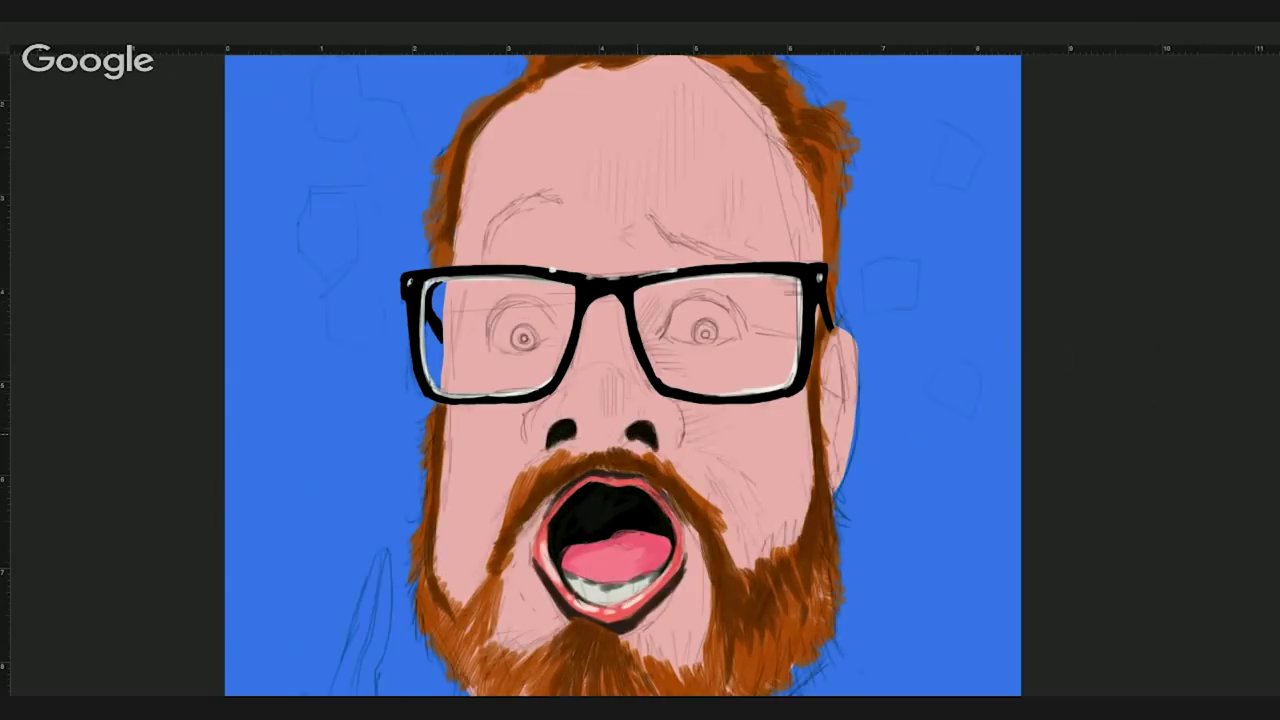
pyautogui.moveTo(494, 318)
pyautogui.mouseDown()
pyautogui.moveTo(550, 346)
pyautogui.moveTo(552, 310)
pyautogui.mouseUp()
pyautogui.moveTo(670, 320); pyautogui.dragTo(734, 332)
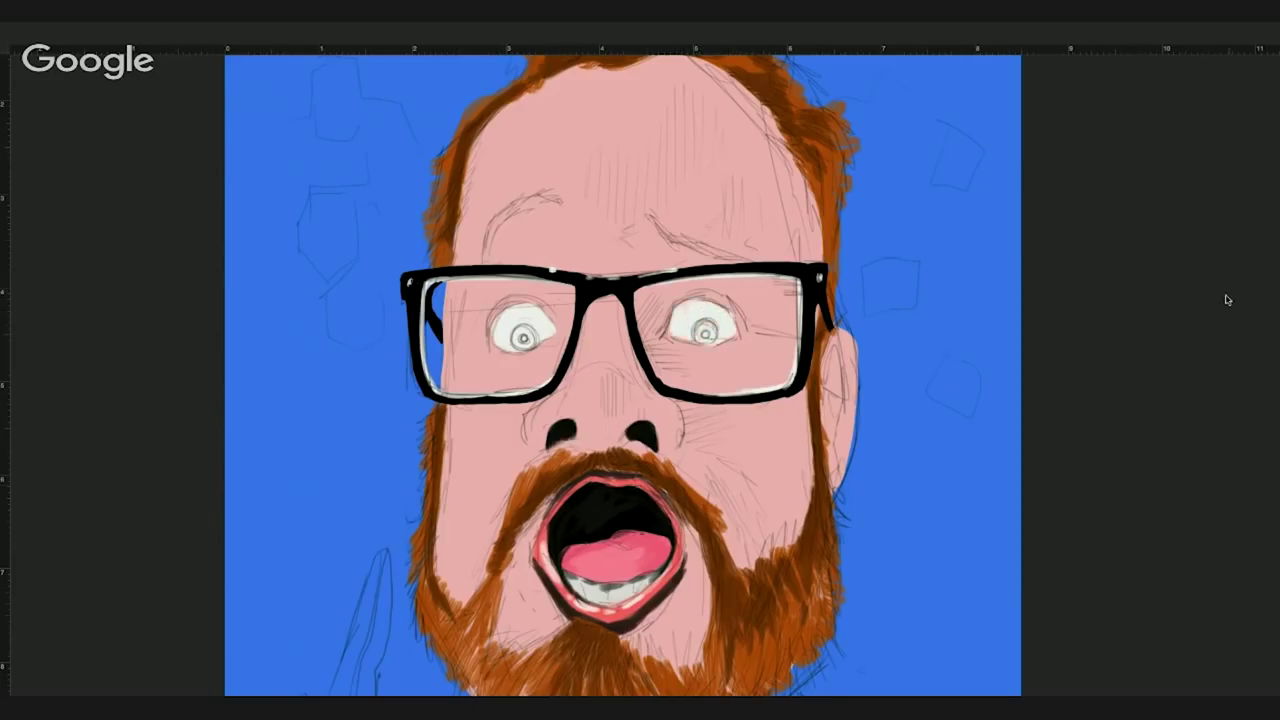
# Step: Lower the sketch layer's opacity to 30% and outline both eyes with thin dark lines
pyautogui.press('3')
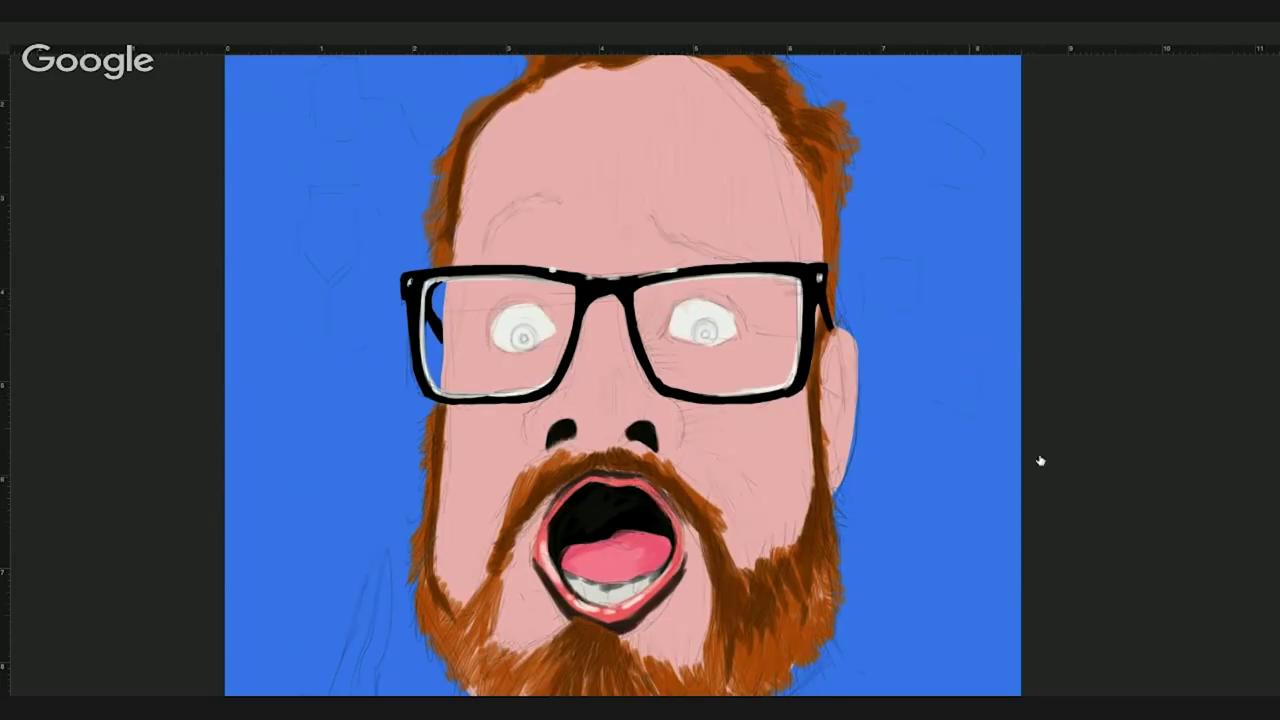
pyautogui.moveTo(524, 304); pyautogui.dragTo(557, 330)
pyautogui.moveTo(670, 332)
pyautogui.mouseDown()
pyautogui.moveTo(690, 300)
pyautogui.moveTo(736, 334)
pyautogui.moveTo(674, 340)
pyautogui.mouseUp()
pyautogui.moveTo(705, 300); pyautogui.dragTo(736, 340)
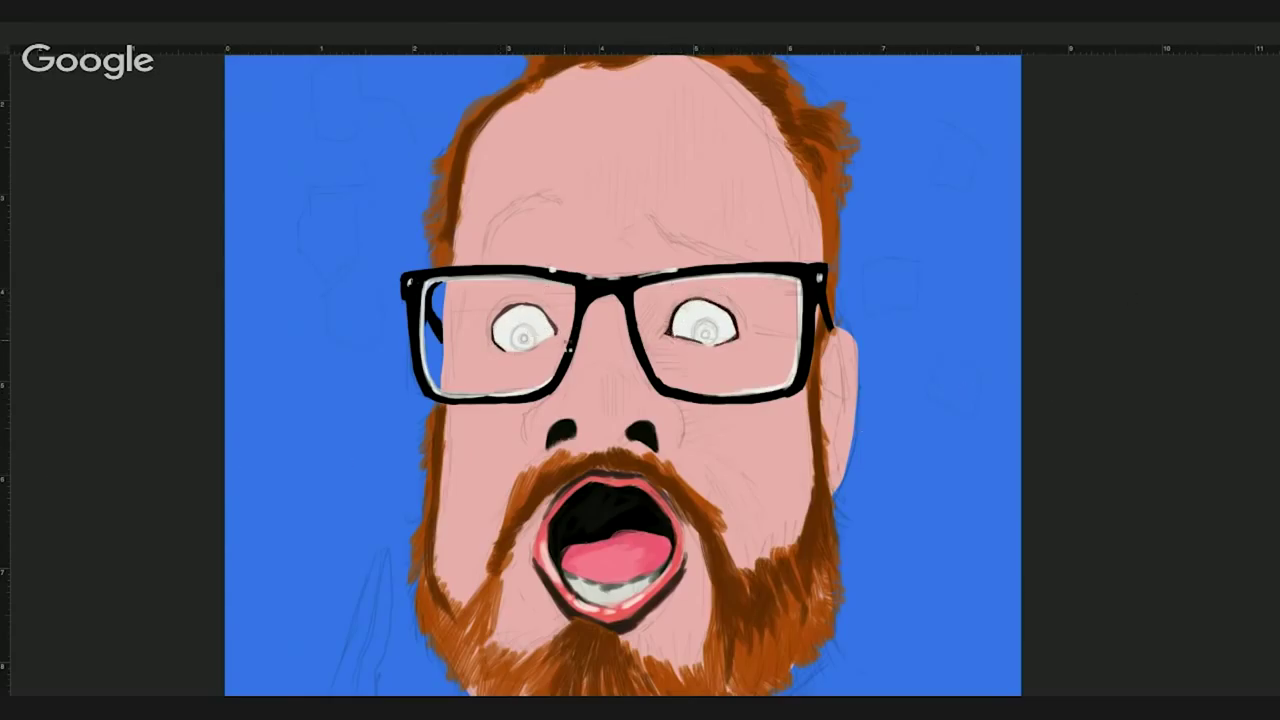
# Step: Paint blue irises with black pupils and shade the eyelid creases and under-eye folds of both eyes
pyautogui.moveTo(540, 340)
pyautogui.mouseDown()
pyautogui.moveTo(494, 345)
pyautogui.moveTo(522, 338)
pyautogui.mouseUp()
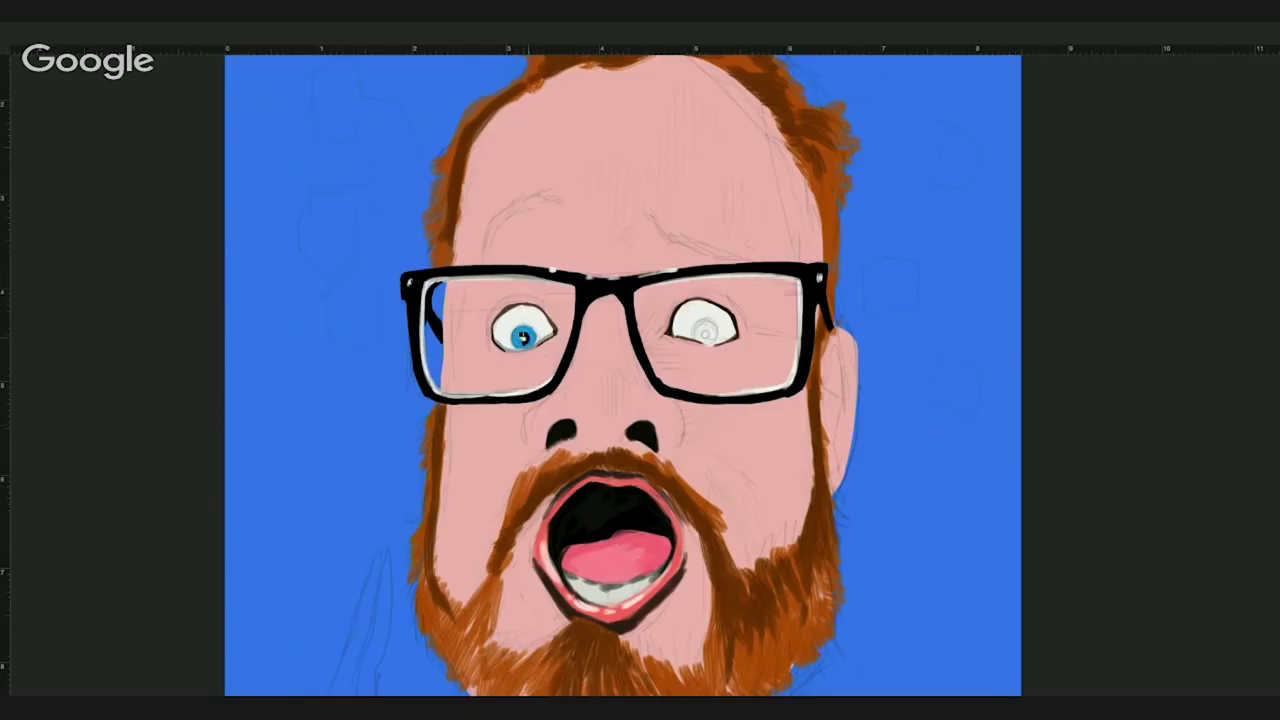
pyautogui.moveTo(700, 328); pyautogui.dragTo(707, 334)
pyautogui.moveTo(504, 296); pyautogui.dragTo(560, 322)
pyautogui.moveTo(508, 356)
pyautogui.mouseDown()
pyautogui.moveTo(556, 340)
pyautogui.moveTo(536, 355)
pyautogui.moveTo(558, 380)
pyautogui.moveTo(552, 366)
pyautogui.mouseUp()
pyautogui.moveTo(686, 294)
pyautogui.mouseDown()
pyautogui.moveTo(664, 330)
pyautogui.moveTo(724, 290)
pyautogui.mouseUp()
pyautogui.moveTo(730, 302); pyautogui.dragTo(746, 338)
pyautogui.moveTo(662, 334); pyautogui.dragTo(696, 350)
pyautogui.moveTo(696, 350); pyautogui.dragTo(738, 348)
pyautogui.moveTo(508, 306); pyautogui.dragTo(544, 304)
pyautogui.moveTo(498, 302); pyautogui.dragTo(490, 342)
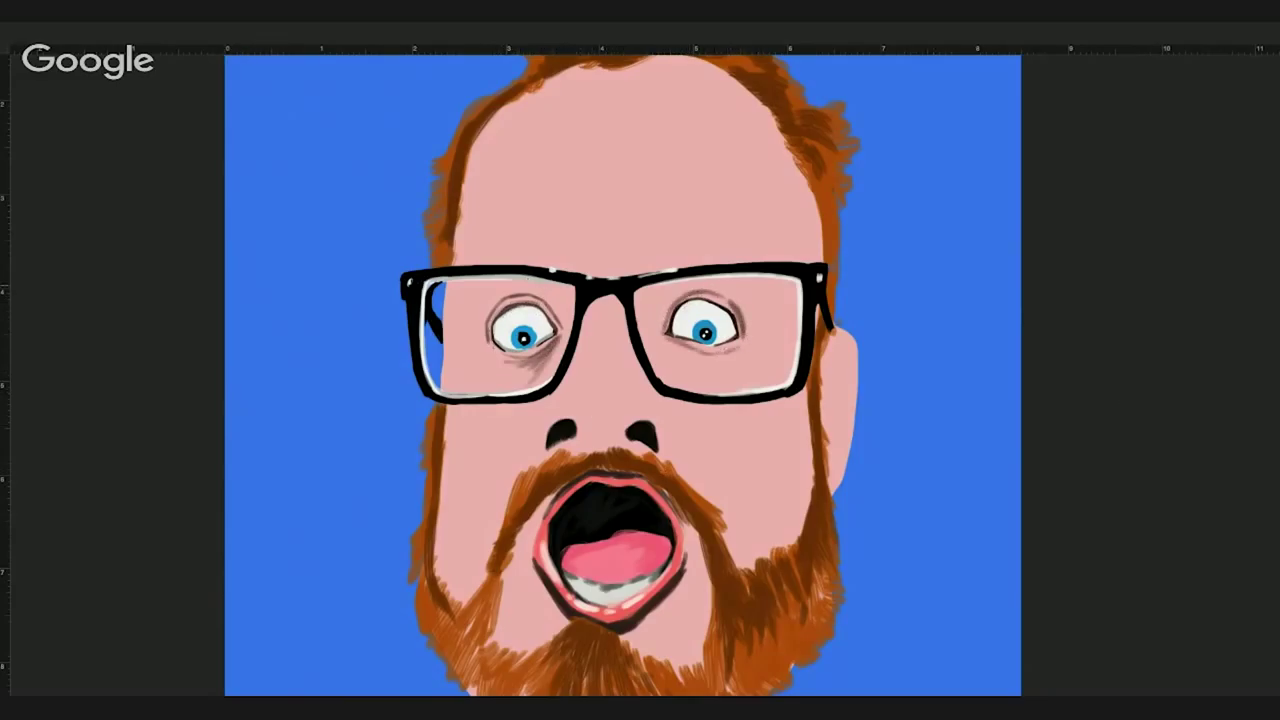
# Step: Paint white highlights down the nose bridge and around both nostril wings
pyautogui.moveTo(605, 302); pyautogui.dragTo(606, 404)
pyautogui.moveTo(610, 324); pyautogui.dragTo(612, 402)
pyautogui.moveTo(795, 278); pyautogui.dragTo(797, 366)
pyautogui.moveTo(604, 306)
pyautogui.mouseDown()
pyautogui.moveTo(606, 366)
pyautogui.moveTo(528, 448)
pyautogui.mouseUp()
pyautogui.moveTo(582, 376); pyautogui.dragTo(540, 410)
pyautogui.moveTo(624, 374); pyautogui.dragTo(680, 448)
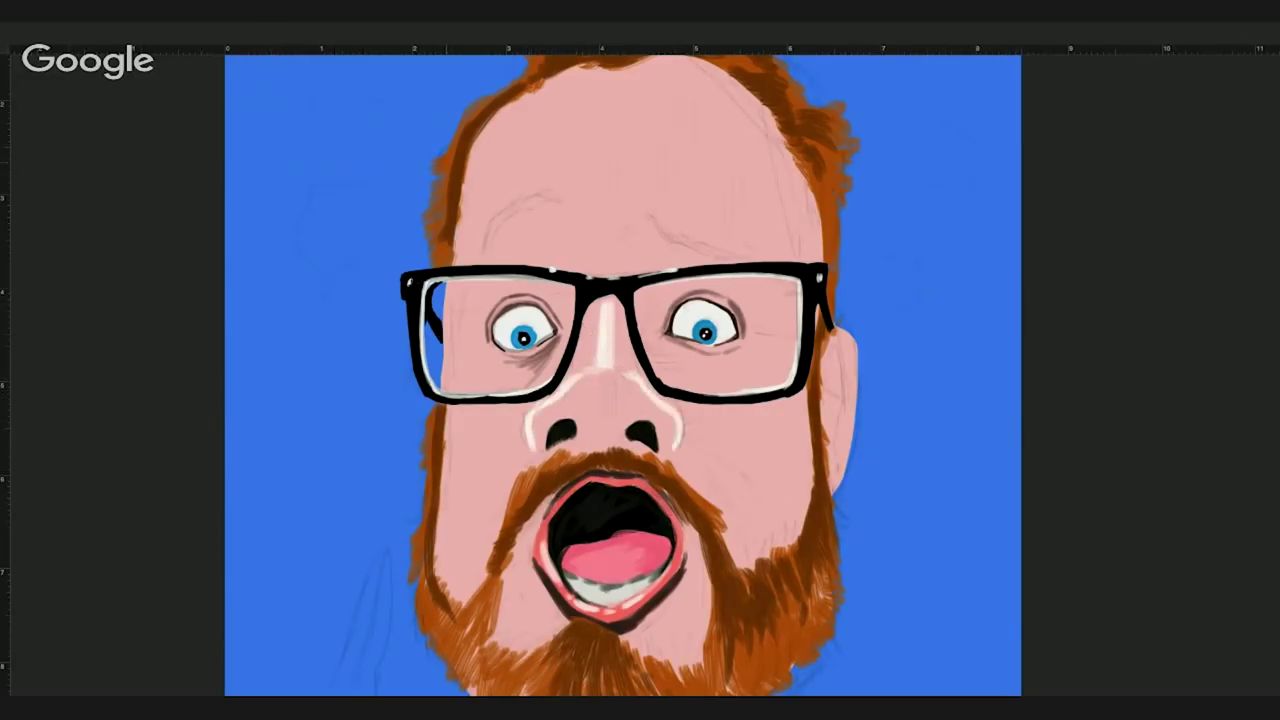
# Step: Paint both eyebrows in orange-brown and overlay them with dark brown strokes
pyautogui.moveTo(558, 204)
pyautogui.mouseDown()
pyautogui.moveTo(536, 196)
pyautogui.moveTo(488, 230)
pyautogui.mouseUp()
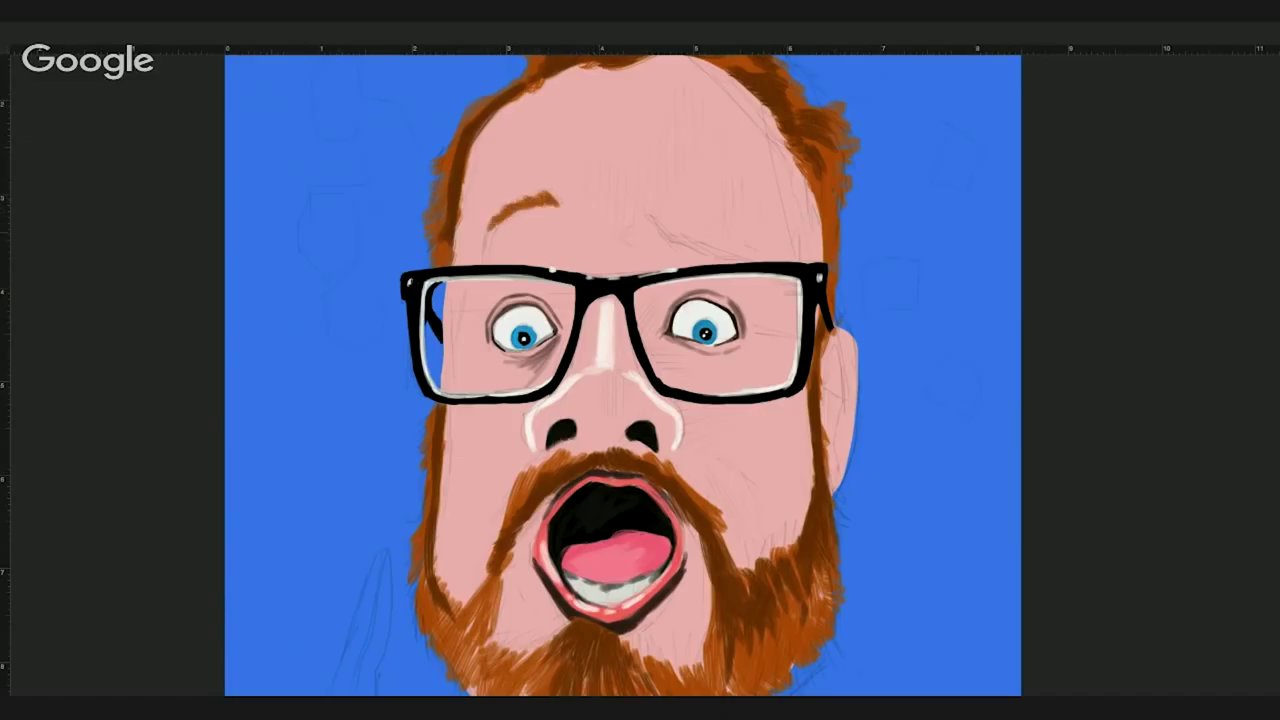
pyautogui.moveTo(666, 238); pyautogui.dragTo(762, 262)
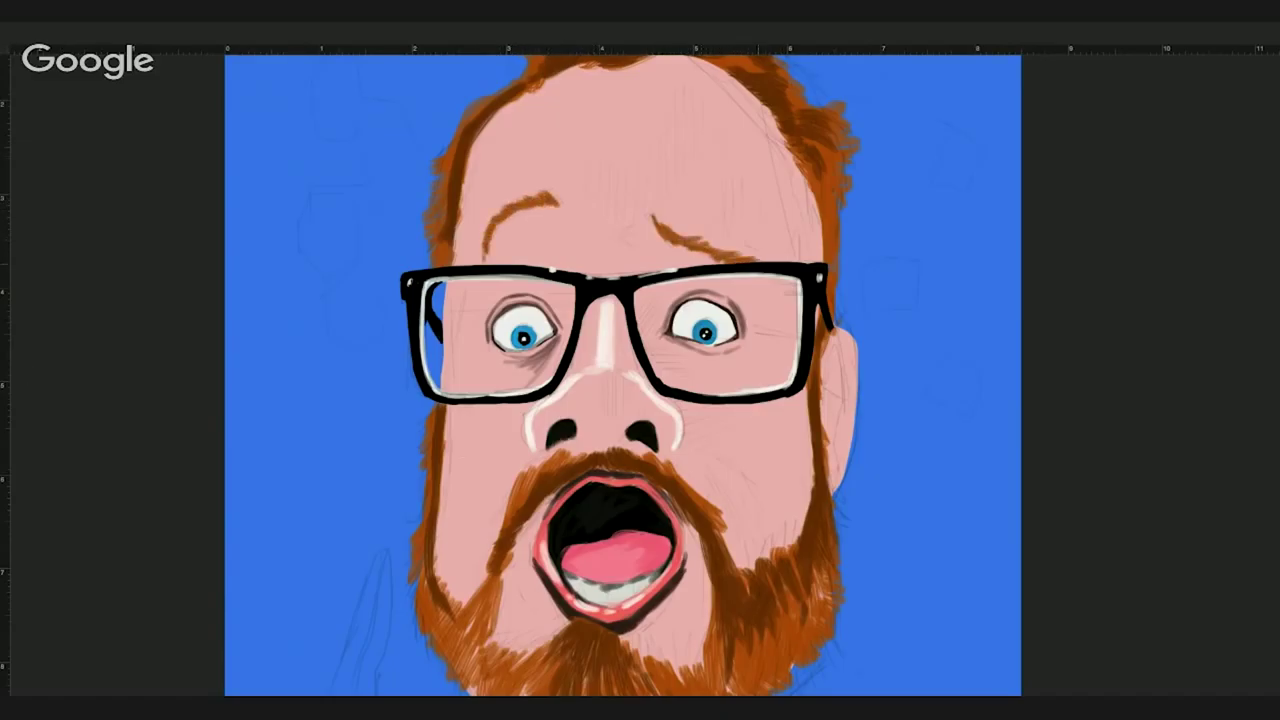
pyautogui.moveTo(548, 203)
pyautogui.mouseDown()
pyautogui.moveTo(516, 208)
pyautogui.moveTo(488, 252)
pyautogui.mouseUp()
pyautogui.moveTo(658, 218); pyautogui.dragTo(722, 258)
pyautogui.moveTo(658, 216); pyautogui.dragTo(742, 262)
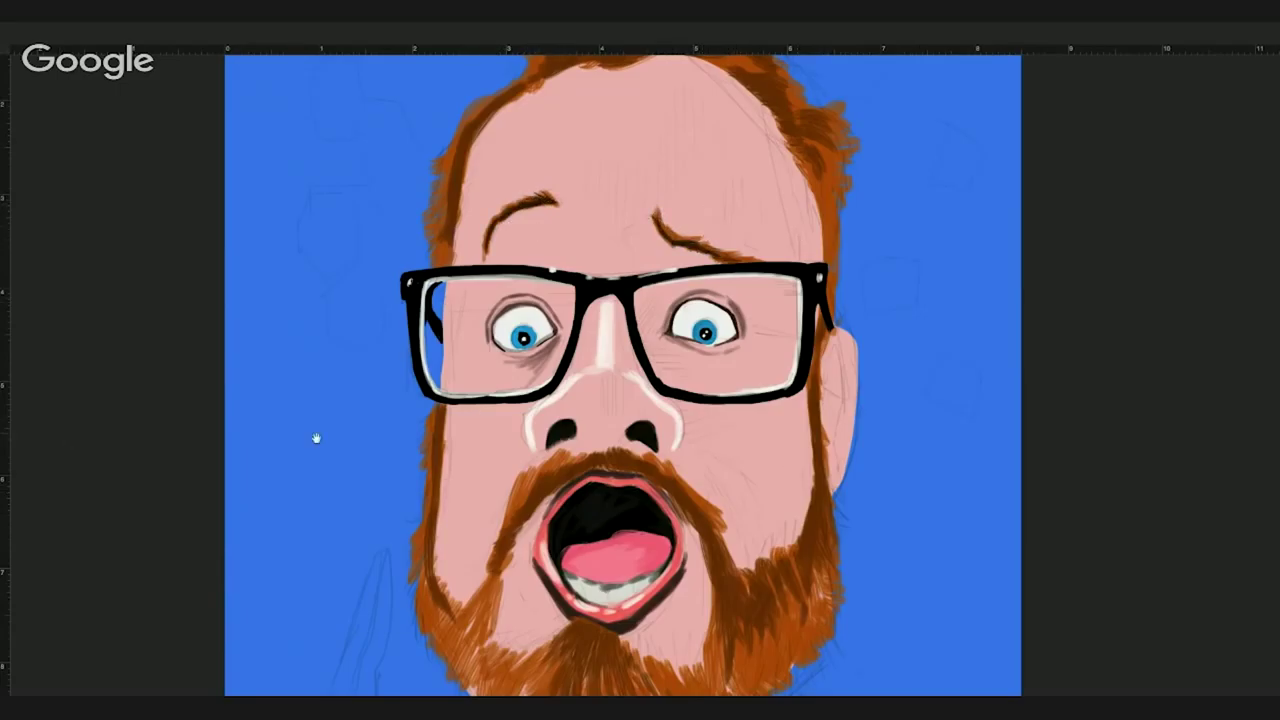
# Step: Add fine dark brown hair strokes to the left side hair and both sideburns
pyautogui.moveTo(316, 438); pyautogui.dragTo(324, 376)
pyautogui.moveTo(512, 480)
pyautogui.mouseDown()
pyautogui.moveTo(556, 420)
pyautogui.moveTo(610, 396)
pyautogui.moveTo(658, 400)
pyautogui.moveTo(730, 478)
pyautogui.mouseUp()
pyautogui.moveTo(466, 130)
pyautogui.mouseDown()
pyautogui.moveTo(442, 162)
pyautogui.moveTo(442, 200)
pyautogui.mouseUp()
pyautogui.moveTo(454, 302); pyautogui.dragTo(450, 352)
pyautogui.moveTo(452, 350); pyautogui.dragTo(440, 470)
pyautogui.moveTo(440, 414); pyautogui.dragTo(424, 494)
pyautogui.moveTo(830, 250); pyautogui.dragTo(820, 384)
# Step: Build up the moustache with fine dark brown hair strokes, from beneath the nose down both sides of the mouth
pyautogui.moveTo(530, 434); pyautogui.dragTo(500, 514)
pyautogui.moveTo(522, 466); pyautogui.dragTo(504, 532)
pyautogui.moveTo(732, 456); pyautogui.dragTo(702, 514)
pyautogui.moveTo(742, 496); pyautogui.dragTo(716, 542)
pyautogui.moveTo(598, 386); pyautogui.dragTo(570, 402)
pyautogui.moveTo(580, 392); pyautogui.dragTo(528, 438)
pyautogui.moveTo(616, 384); pyautogui.dragTo(578, 404)
pyautogui.moveTo(546, 408); pyautogui.dragTo(522, 440)
pyautogui.moveTo(660, 414); pyautogui.dragTo(706, 436)
pyautogui.moveTo(588, 384)
pyautogui.mouseDown()
pyautogui.moveTo(536, 414)
pyautogui.moveTo(514, 452)
pyautogui.mouseUp()
pyautogui.moveTo(592, 380)
pyautogui.mouseDown()
pyautogui.moveTo(660, 394)
pyautogui.moveTo(730, 474)
pyautogui.mouseUp()
pyautogui.moveTo(724, 476); pyautogui.dragTo(746, 510)
pyautogui.hotkey('ctrl', '-')
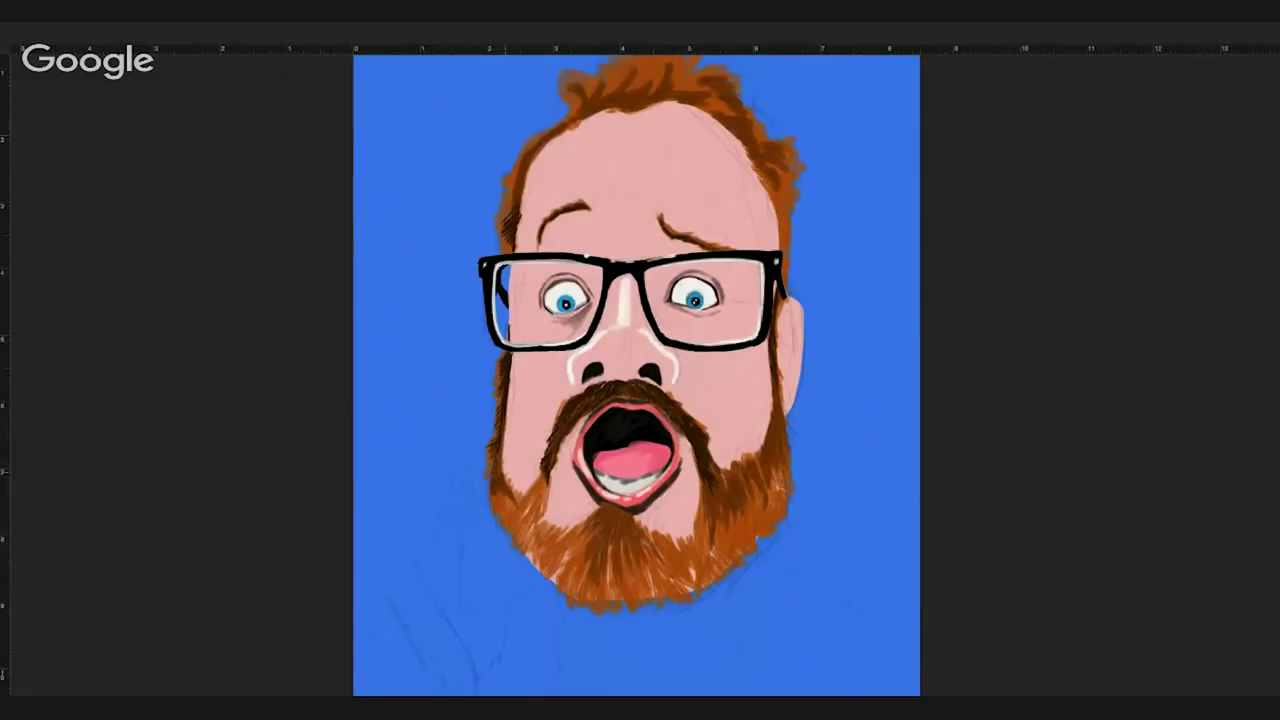
# Step: Build up the beard with fine dark brown hair strokes across the chin and along both jaw edges up to the ear
pyautogui.moveTo(516, 496); pyautogui.dragTo(500, 518)
pyautogui.moveTo(536, 490)
pyautogui.mouseDown()
pyautogui.moveTo(520, 532)
pyautogui.moveTo(604, 508)
pyautogui.mouseUp()
pyautogui.moveTo(600, 522)
pyautogui.mouseDown()
pyautogui.moveTo(628, 502)
pyautogui.moveTo(632, 516)
pyautogui.mouseUp()
pyautogui.moveTo(560, 542); pyautogui.dragTo(618, 520)
pyautogui.moveTo(628, 544)
pyautogui.mouseDown()
pyautogui.moveTo(670, 514)
pyautogui.moveTo(688, 532)
pyautogui.mouseUp()
pyautogui.moveTo(654, 564)
pyautogui.mouseDown()
pyautogui.moveTo(686, 538)
pyautogui.moveTo(708, 476)
pyautogui.moveTo(728, 468)
pyautogui.mouseUp()
pyautogui.moveTo(544, 478); pyautogui.dragTo(526, 550)
pyautogui.moveTo(530, 548)
pyautogui.mouseDown()
pyautogui.moveTo(560, 596)
pyautogui.moveTo(636, 600)
pyautogui.moveTo(704, 580)
pyautogui.moveTo(788, 506)
pyautogui.mouseUp()
pyautogui.moveTo(778, 310); pyautogui.dragTo(792, 478)
pyautogui.moveTo(786, 520); pyautogui.dragTo(788, 484)
# Step: Add fine dark brown hair strokes along the hairline, through the top hair and down both sides of the head
pyautogui.moveTo(828, 346); pyautogui.dragTo(814, 374)
pyautogui.moveTo(580, 190)
pyautogui.mouseDown()
pyautogui.moveTo(630, 160)
pyautogui.moveTo(720, 194)
pyautogui.mouseUp()
pyautogui.moveTo(572, 204)
pyautogui.mouseDown()
pyautogui.moveTo(512, 232)
pyautogui.moveTo(488, 338)
pyautogui.mouseUp()
pyautogui.moveTo(706, 204)
pyautogui.mouseDown()
pyautogui.moveTo(746, 222)
pyautogui.moveTo(766, 272)
pyautogui.moveTo(776, 262)
pyautogui.moveTo(782, 368)
pyautogui.mouseUp()
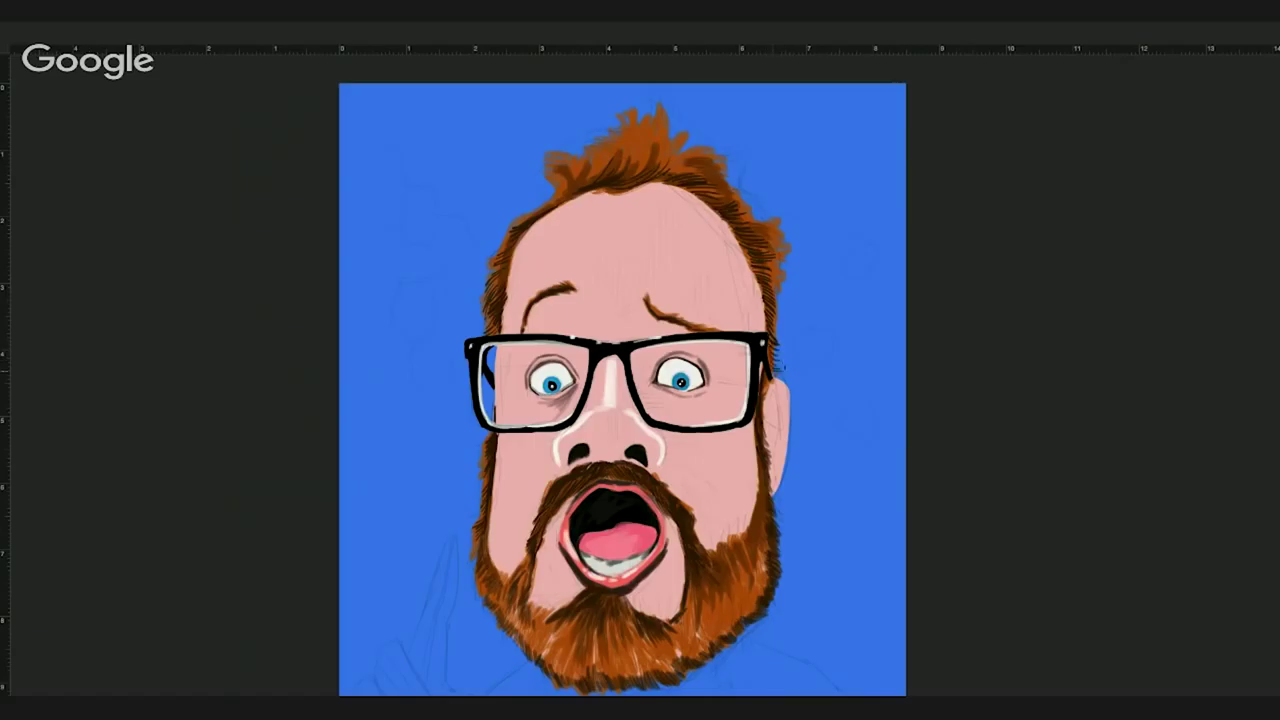
pyautogui.moveTo(632, 172); pyautogui.dragTo(684, 146)
pyautogui.moveTo(550, 170); pyautogui.dragTo(604, 138)
pyautogui.moveTo(636, 158); pyautogui.dragTo(708, 140)
pyautogui.moveTo(730, 186); pyautogui.dragTo(768, 224)
# Step: Paint cream highlight strands along the outer edge of the hair, over the crown and down both sides
pyautogui.moveTo(574, 152)
pyautogui.mouseDown()
pyautogui.moveTo(534, 180)
pyautogui.moveTo(484, 300)
pyautogui.mouseUp()
pyautogui.moveTo(600, 150)
pyautogui.mouseDown()
pyautogui.moveTo(624, 118)
pyautogui.moveTo(669, 112)
pyautogui.moveTo(659, 115)
pyautogui.moveTo(688, 132)
pyautogui.mouseUp()
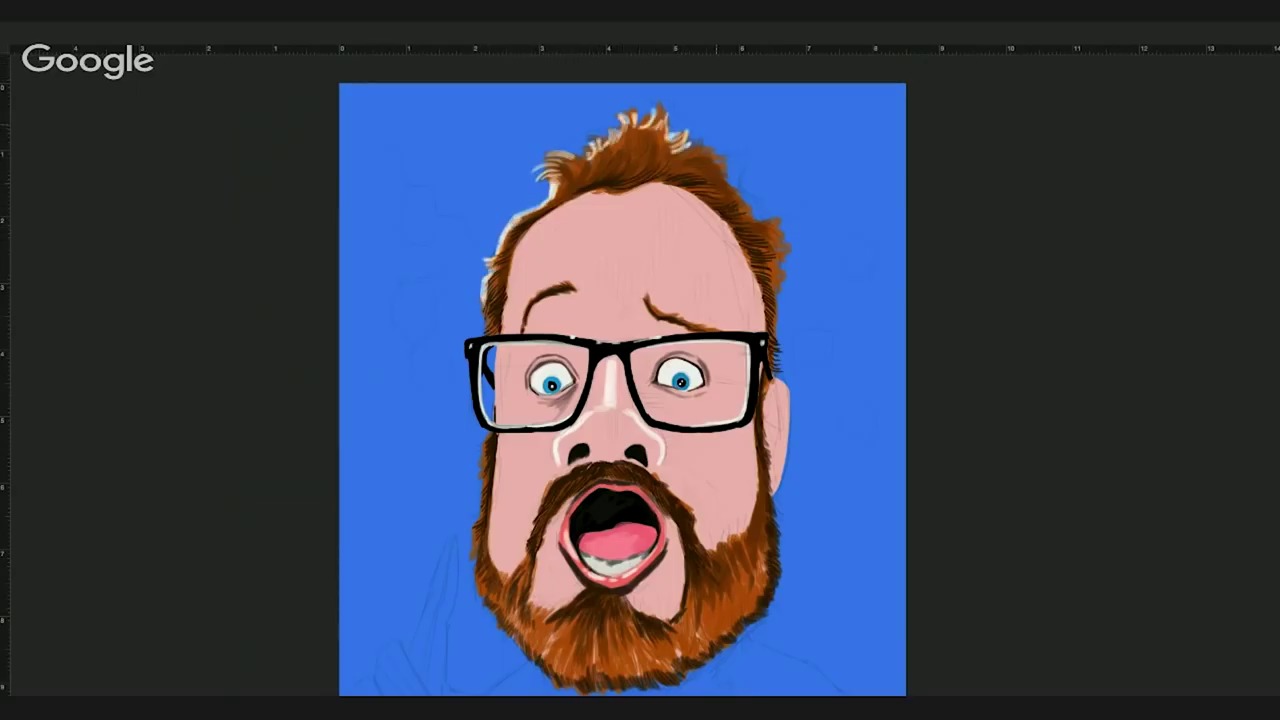
pyautogui.moveTo(670, 178); pyautogui.dragTo(714, 166)
pyautogui.moveTo(620, 134); pyautogui.dragTo(592, 164)
pyautogui.moveTo(690, 138)
pyautogui.mouseDown()
pyautogui.moveTo(788, 254)
pyautogui.moveTo(784, 298)
pyautogui.mouseUp()
# Step: Add fine light hair strokes to the sideburns, moustache and outer edges of the beard
pyautogui.moveTo(494, 402); pyautogui.dragTo(484, 456)
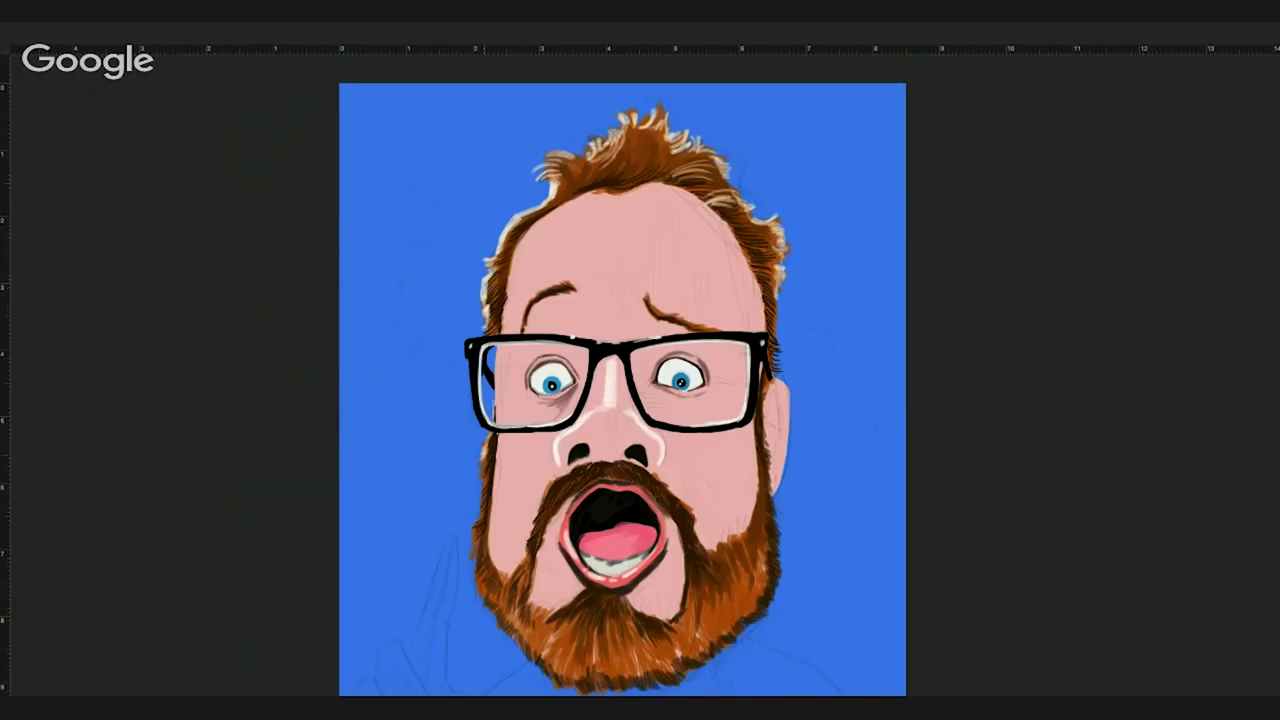
pyautogui.moveTo(576, 476); pyautogui.dragTo(552, 502)
pyautogui.moveTo(766, 448); pyautogui.dragTo(770, 520)
pyautogui.scroll(-3, 626, 390)
pyautogui.moveTo(492, 396)
pyautogui.mouseDown()
pyautogui.moveTo(486, 508)
pyautogui.moveTo(556, 514)
pyautogui.moveTo(521, 551)
pyautogui.moveTo(548, 578)
pyautogui.mouseUp()
pyautogui.moveTo(568, 530); pyautogui.dragTo(548, 578)
pyautogui.moveTo(546, 436); pyautogui.dragTo(530, 492)
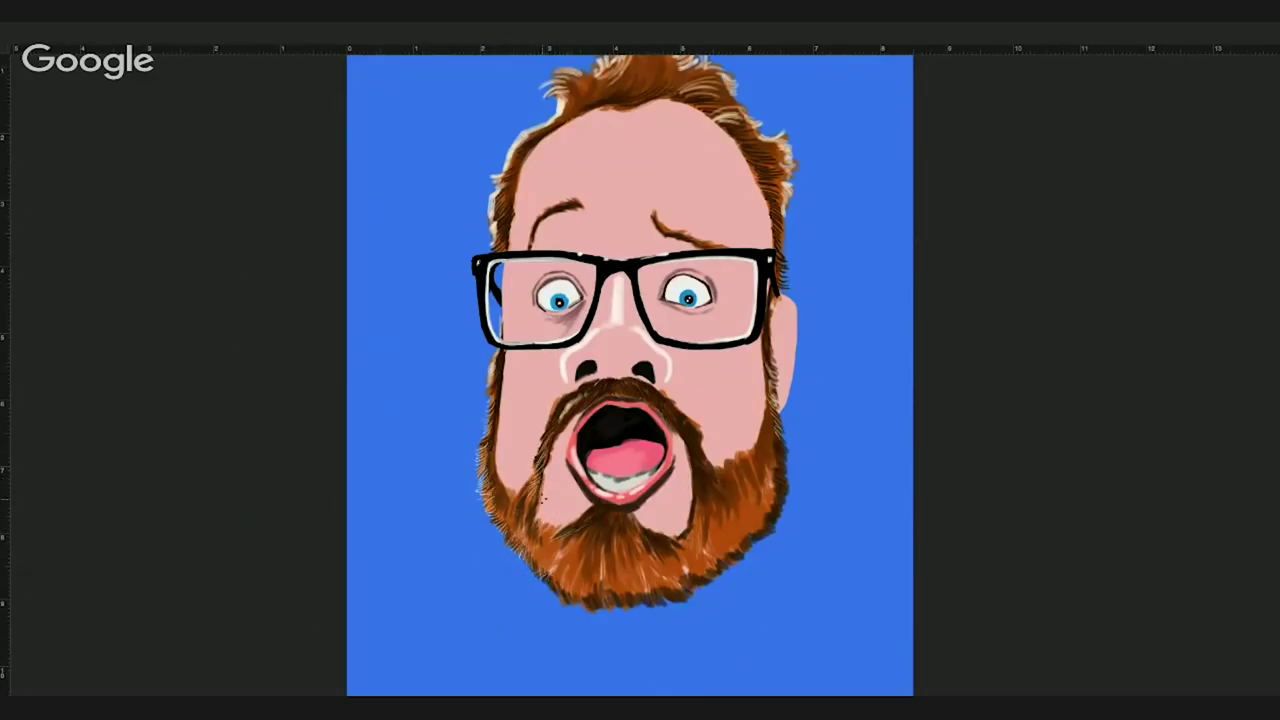
pyautogui.moveTo(684, 444); pyautogui.dragTo(698, 490)
pyautogui.moveTo(770, 414)
pyautogui.mouseDown()
pyautogui.moveTo(744, 490)
pyautogui.moveTo(640, 572)
pyautogui.mouseUp()
pyautogui.moveTo(620, 574)
pyautogui.mouseDown()
pyautogui.moveTo(614, 590)
pyautogui.moveTo(572, 594)
pyautogui.mouseUp()
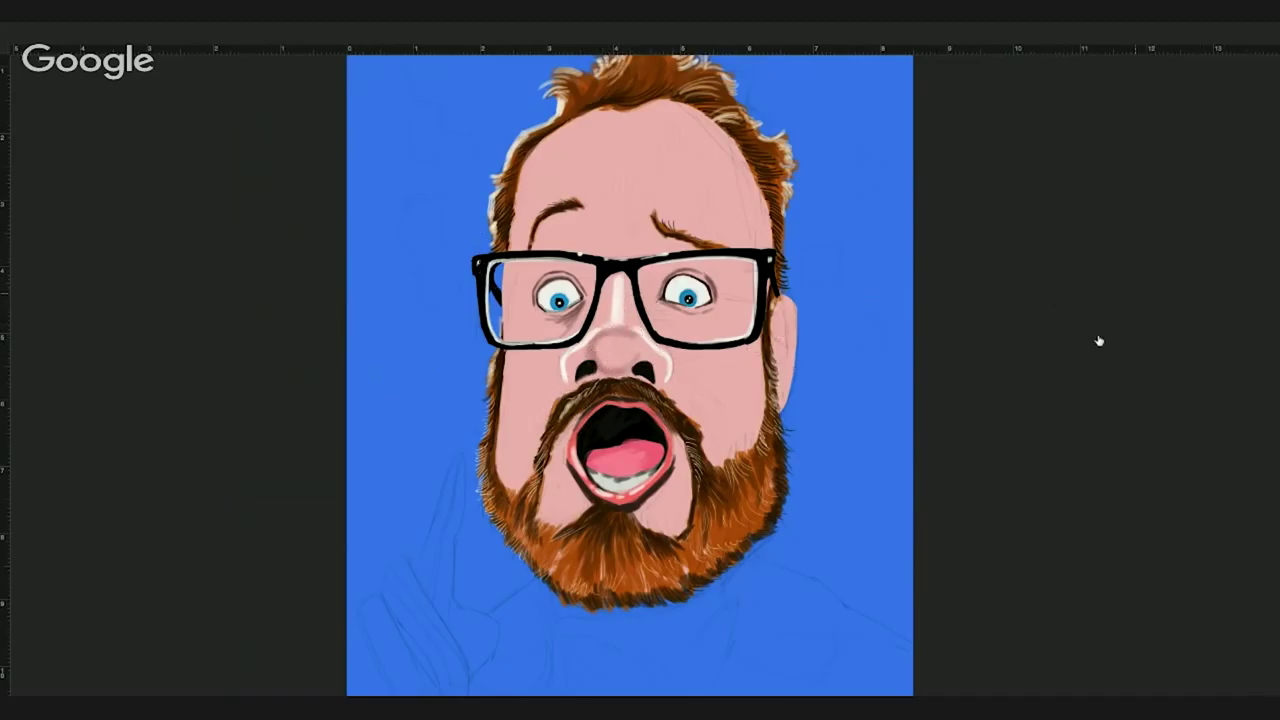
# Step: Shade the cheeks, forehead and ear in soft darker pink and paint white highlights along the edges of the face
pyautogui.moveTo(522, 360); pyautogui.dragTo(548, 450)
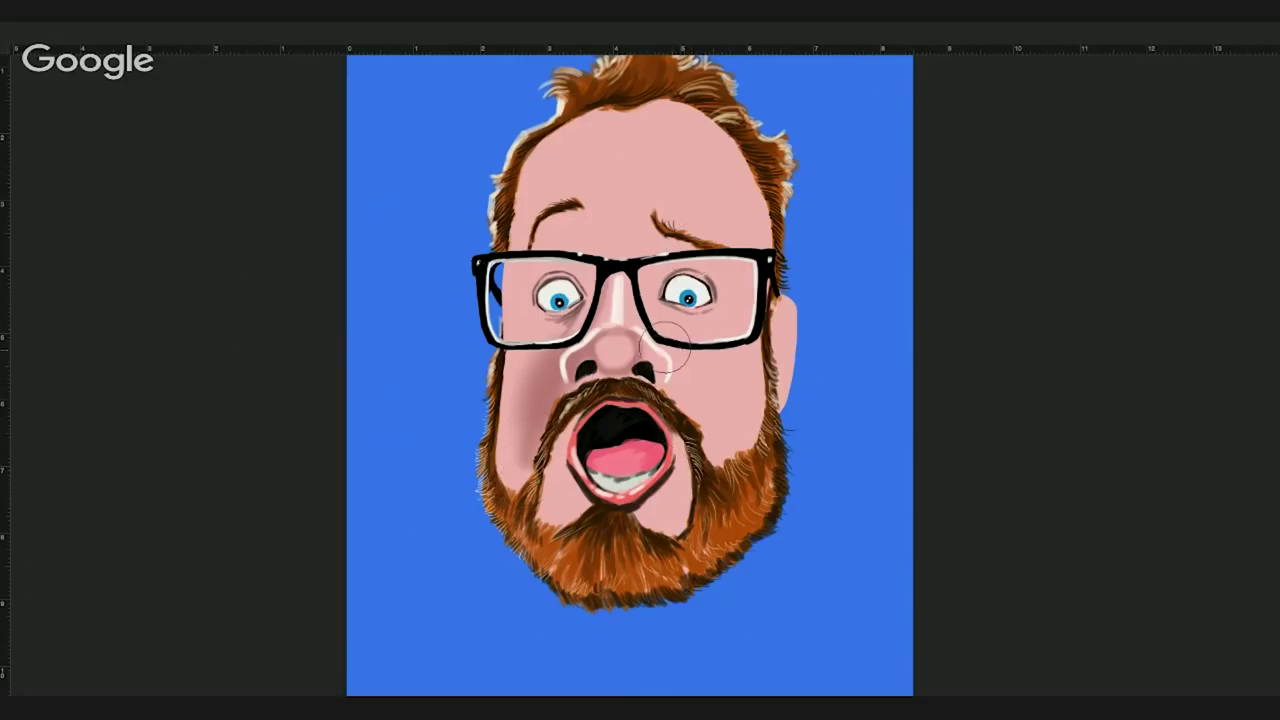
pyautogui.moveTo(784, 302); pyautogui.dragTo(780, 412)
pyautogui.moveTo(760, 230)
pyautogui.mouseDown()
pyautogui.moveTo(663, 114)
pyautogui.moveTo(660, 203)
pyautogui.moveTo(700, 330)
pyautogui.moveTo(505, 445)
pyautogui.moveTo(671, 366)
pyautogui.mouseUp()
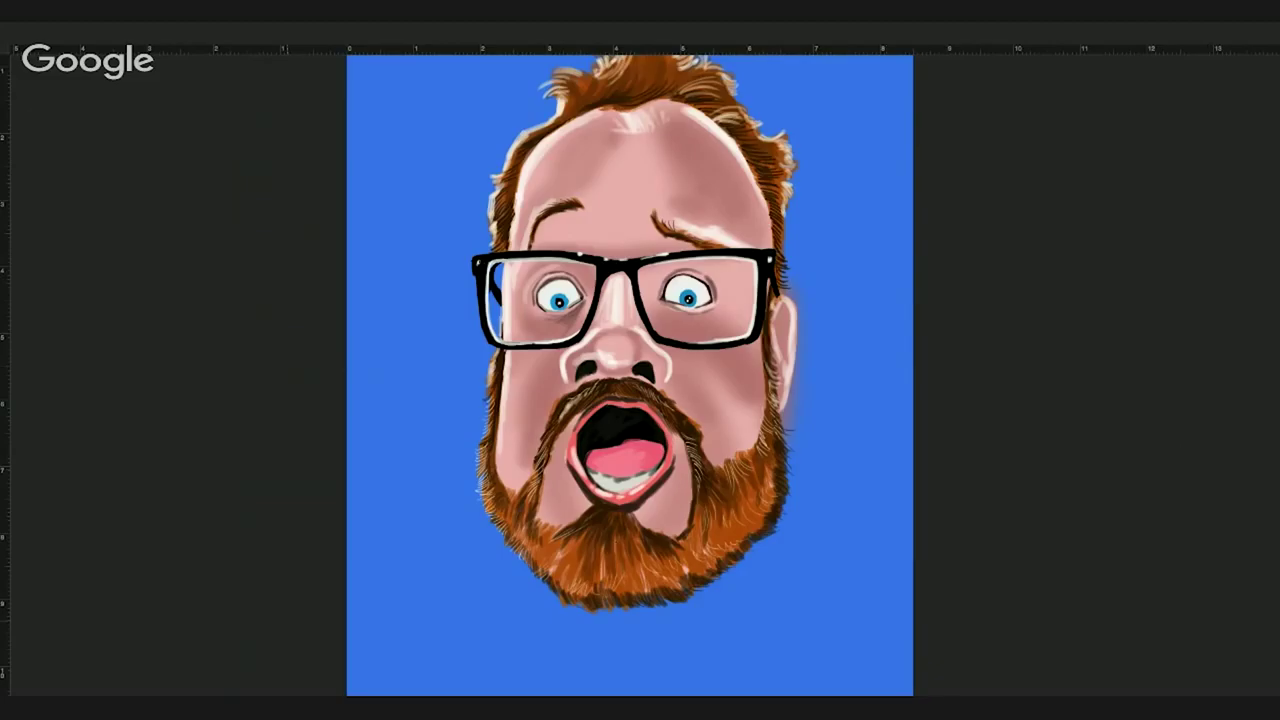
# Step: Darken the irises, shade beside the nostril wing and paint brownish shadows around both eyes inside the glasses
pyautogui.scroll(3, 702, 305)
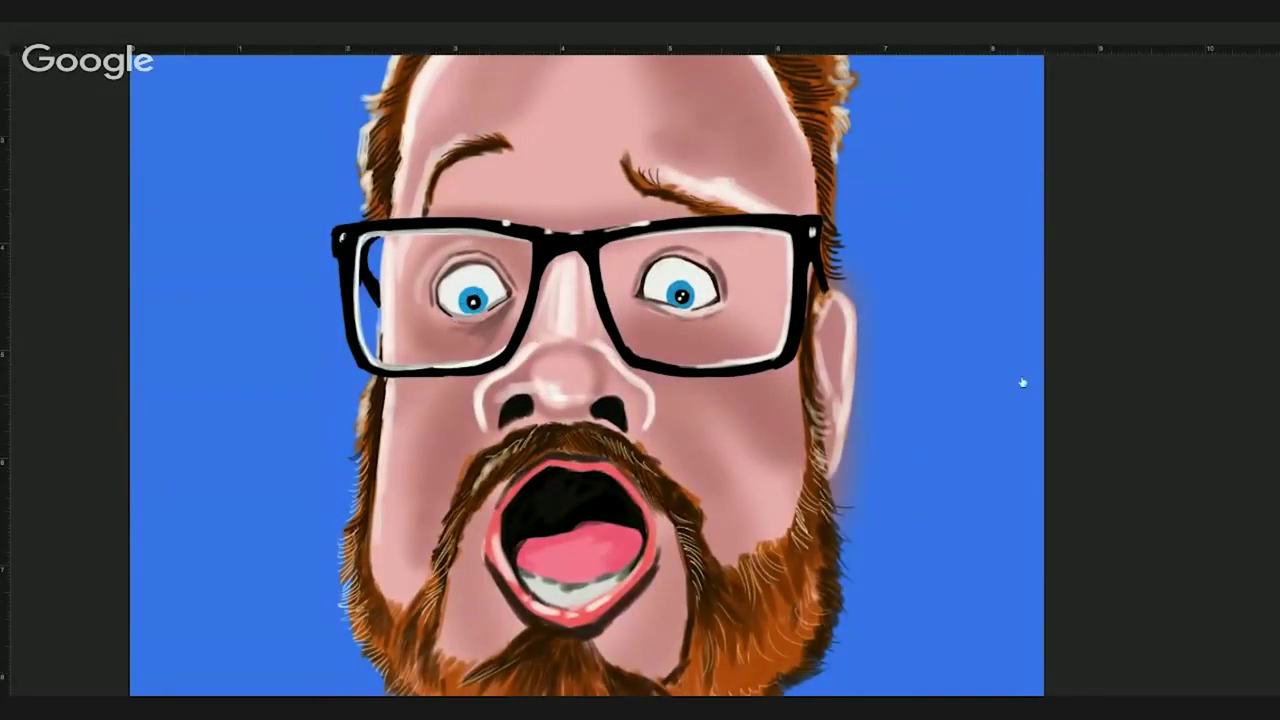
pyautogui.moveTo(670, 292); pyautogui.dragTo(704, 296)
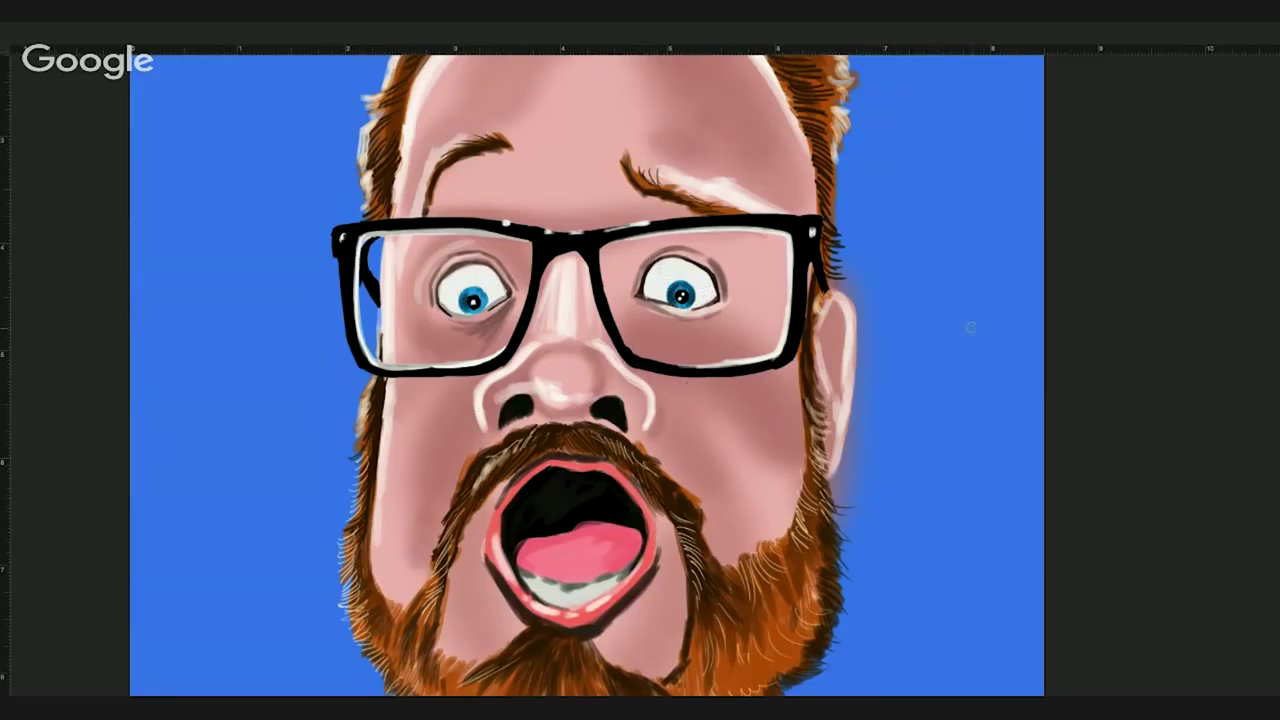
pyautogui.moveTo(645, 375); pyautogui.dragTo(648, 430)
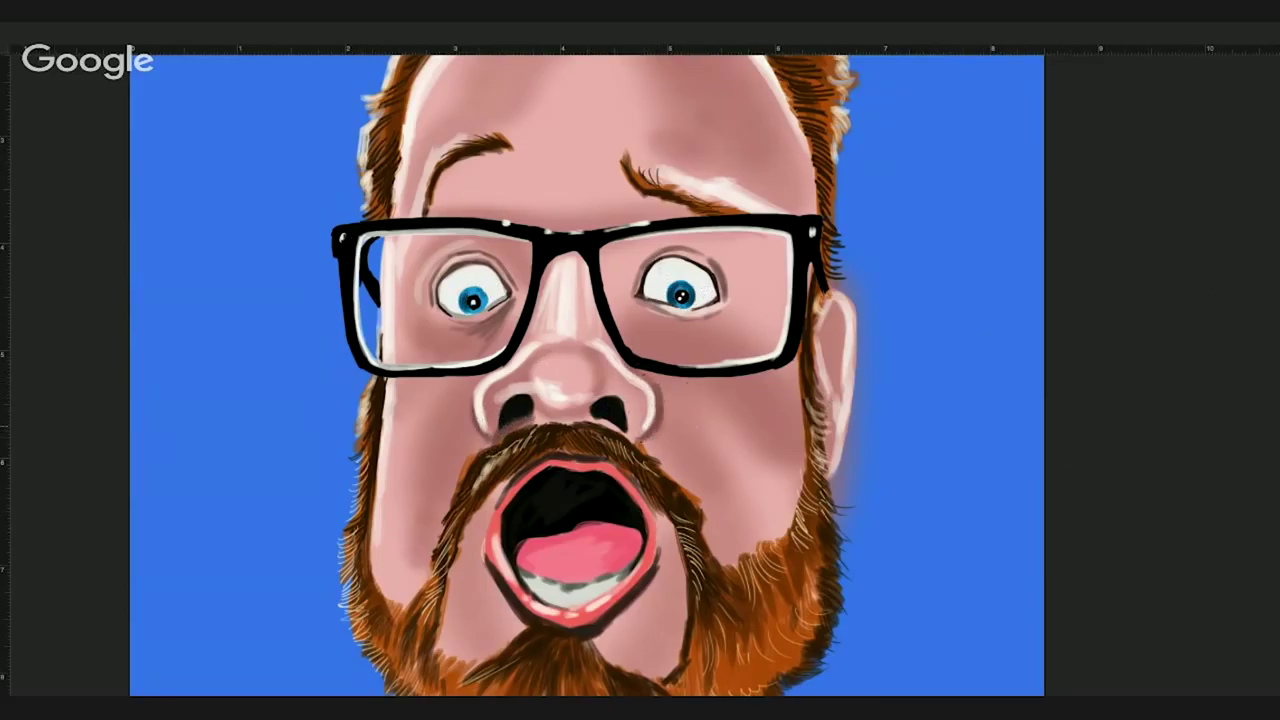
pyautogui.moveTo(404, 355); pyautogui.dragTo(505, 330)
pyautogui.moveTo(605, 245)
pyautogui.mouseDown()
pyautogui.moveTo(640, 335)
pyautogui.moveTo(690, 345)
pyautogui.moveTo(745, 308)
pyautogui.moveTo(765, 340)
pyautogui.mouseUp()
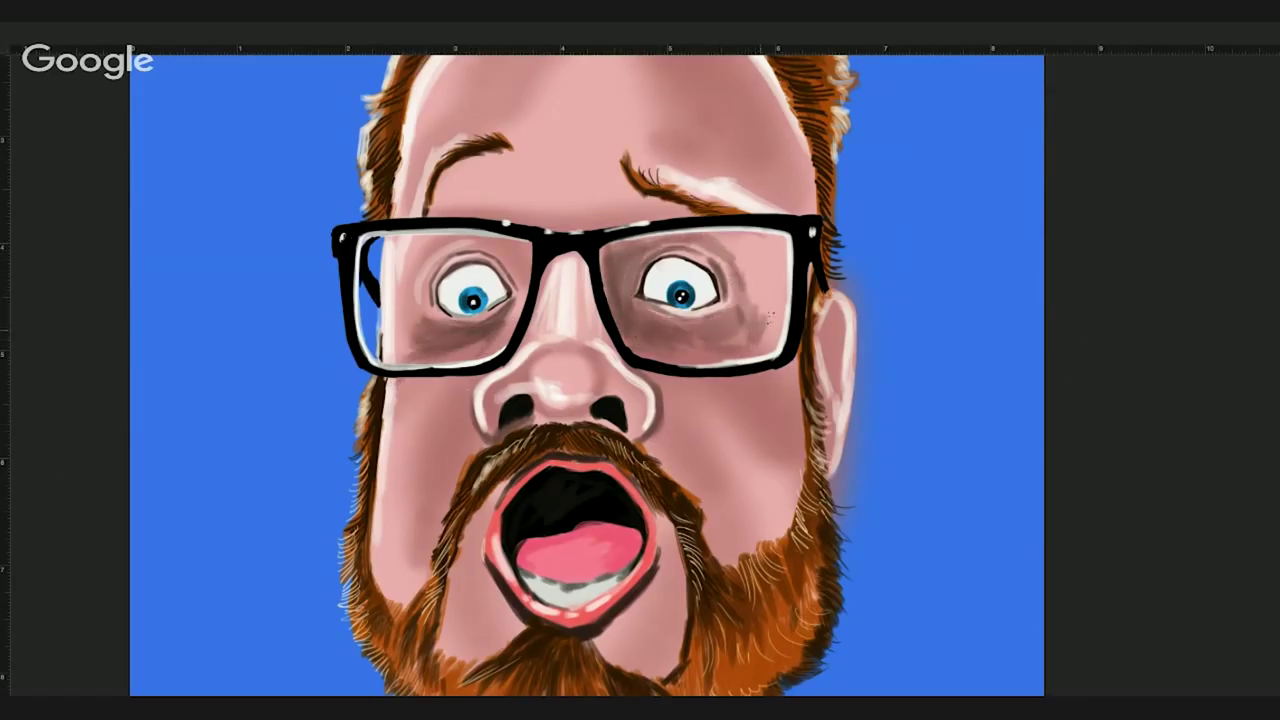
pyautogui.moveTo(498, 255); pyautogui.dragTo(520, 285)
# Step: Paint dark creases across both cheeks beside the nose and moustache, and deepen the shadows near the right lens and ear
pyautogui.moveTo(650, 480); pyautogui.dragTo(685, 430)
pyautogui.moveTo(750, 376); pyautogui.dragTo(652, 460)
pyautogui.moveTo(486, 378); pyautogui.dragTo(406, 436)
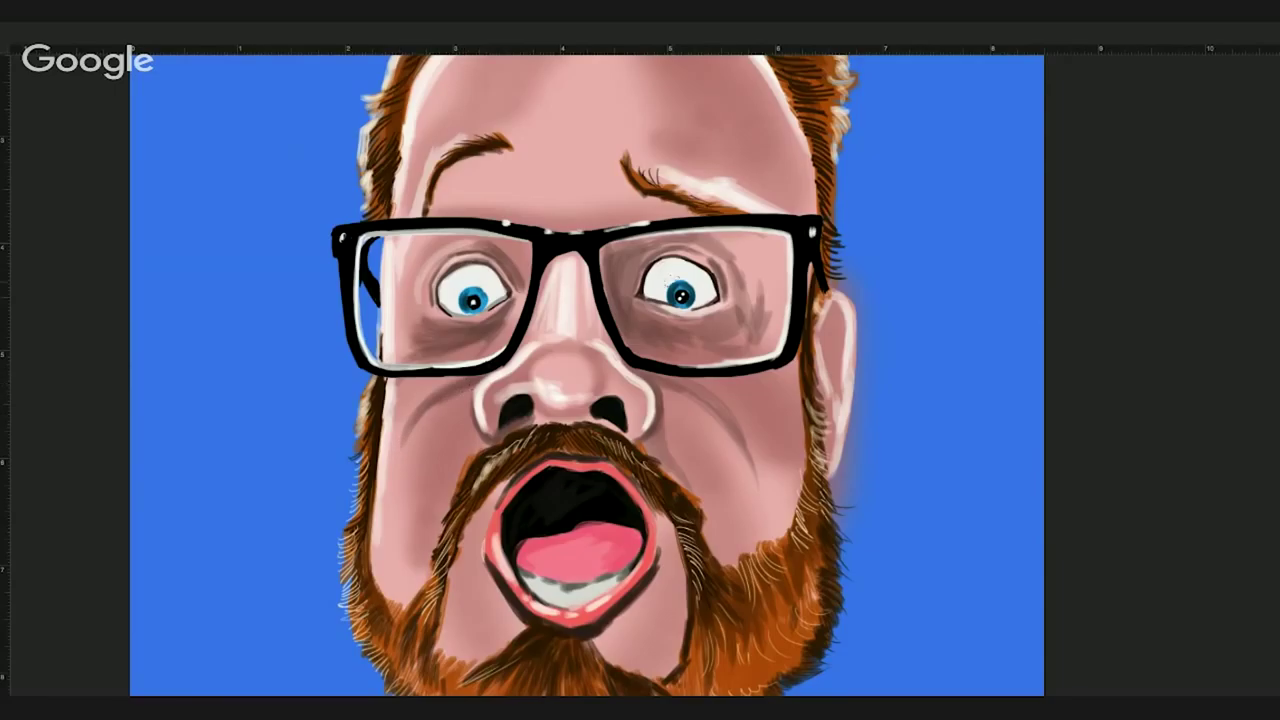
pyautogui.moveTo(780, 318); pyautogui.dragTo(756, 400)
pyautogui.moveTo(784, 238); pyautogui.dragTo(788, 304)
pyautogui.moveTo(840, 304); pyautogui.dragTo(828, 370)
# Step: Shade the whites of both eyes in grey and draw dark dividing lines between the lower teeth
pyautogui.hotkey('ctrl', '0')
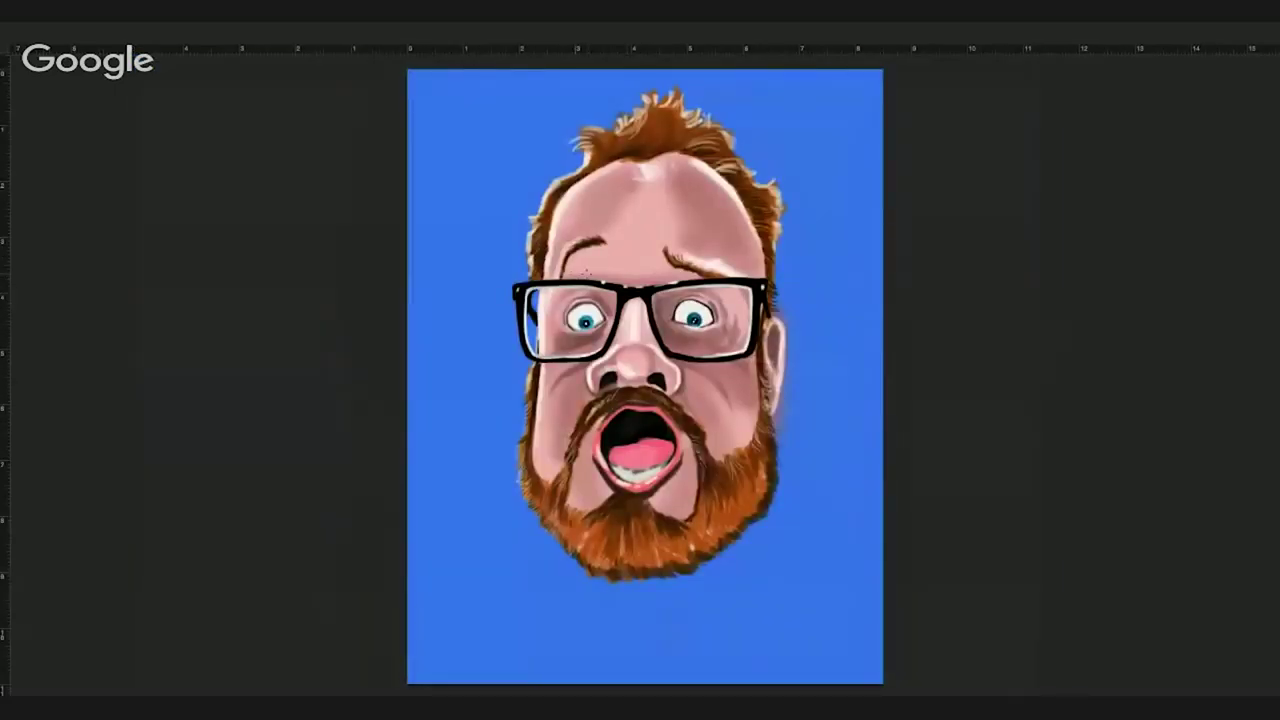
pyautogui.moveTo(576, 306); pyautogui.dragTo(598, 318)
pyautogui.moveTo(678, 300); pyautogui.dragTo(710, 318)
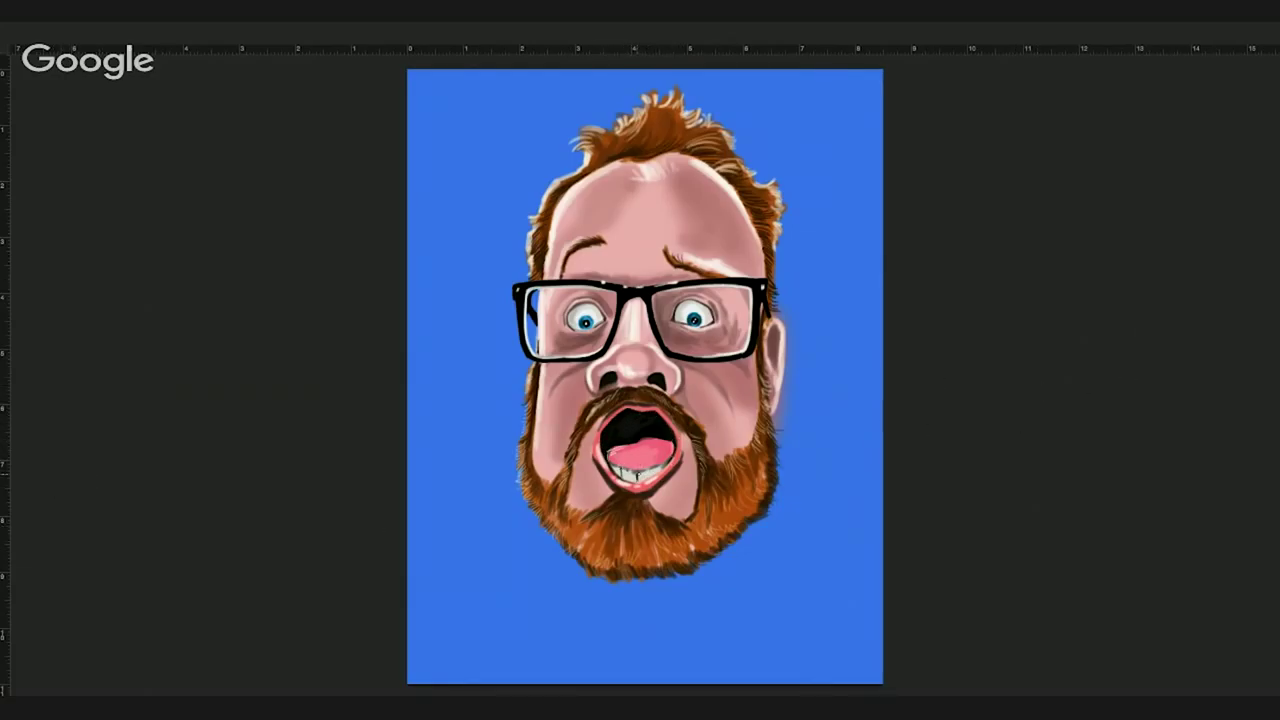
pyautogui.moveTo(670, 444); pyautogui.dragTo(668, 470)
# Step: Shade the skin beside the mouth along the moustache edges and add light wisps to the top of the hair
pyautogui.moveTo(576, 470); pyautogui.dragTo(570, 510)
pyautogui.moveTo(687, 436); pyautogui.dragTo(690, 522)
pyautogui.moveTo(658, 106); pyautogui.dragTo(658, 84)
pyautogui.moveTo(656, 148); pyautogui.dragTo(628, 130)
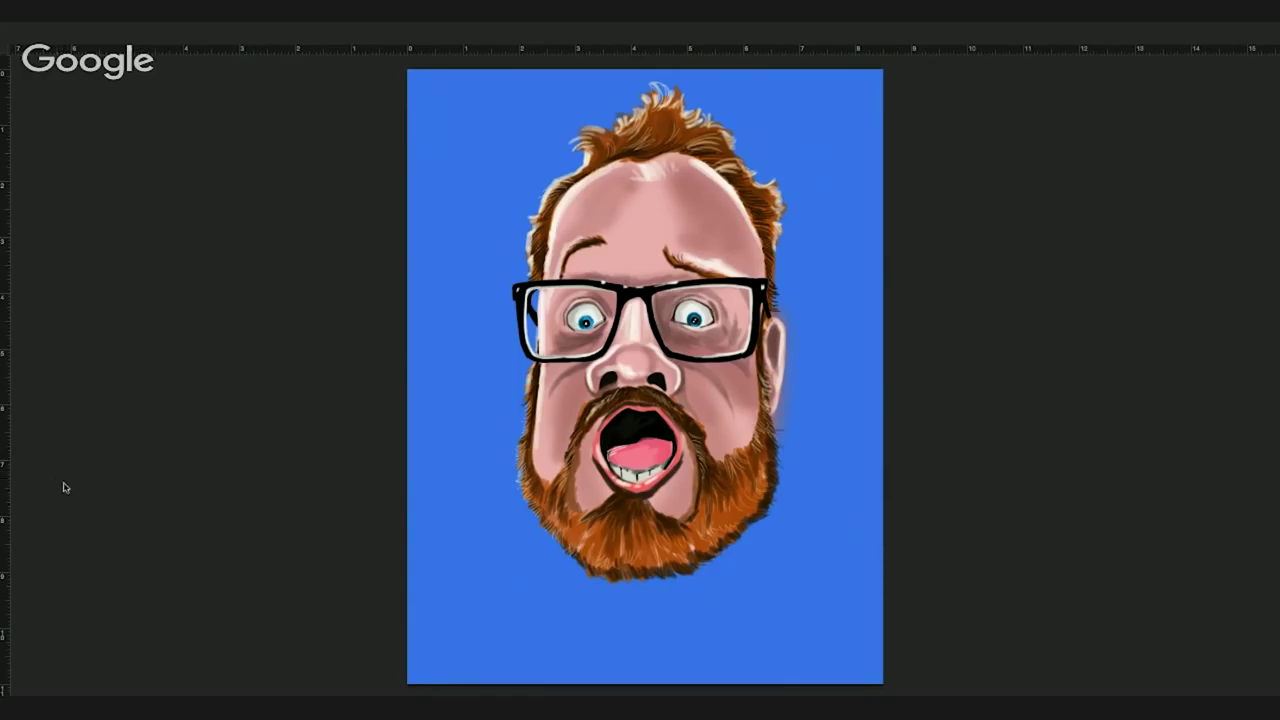
# Step: Shift the painting to warmer orange tones and fill a selected neck-and-shoulders shape behind the beard with dark brown
pyautogui.hotkey('ctrl', '+')
pyautogui.hotkey('ctrl', '+')
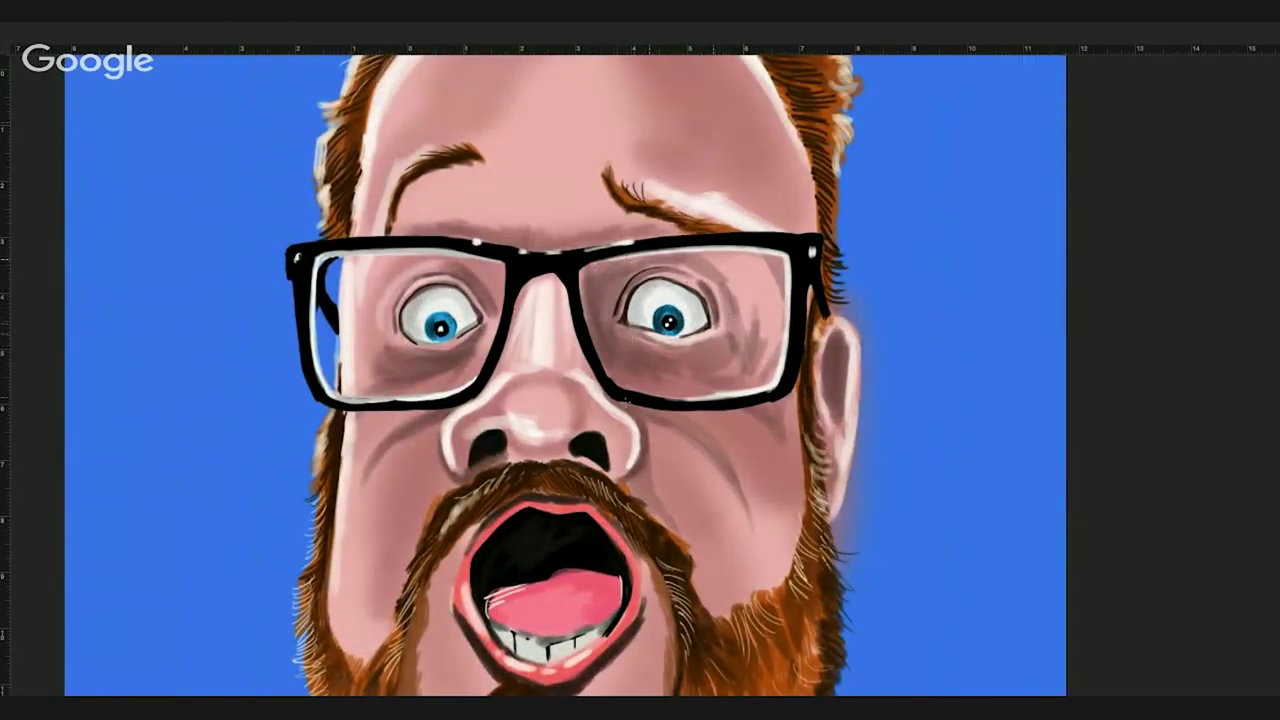
pyautogui.hotkey('ctrl', '0')
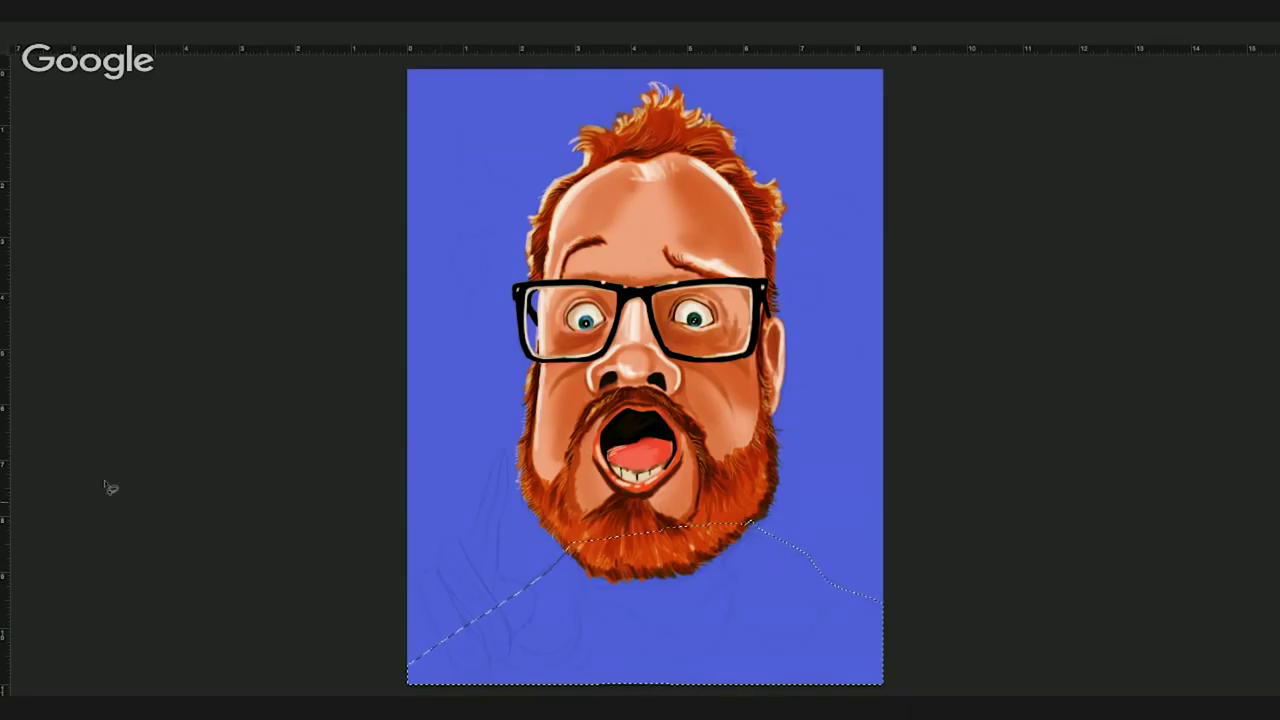
pyautogui.hotkey('alt', 'BackSpace')
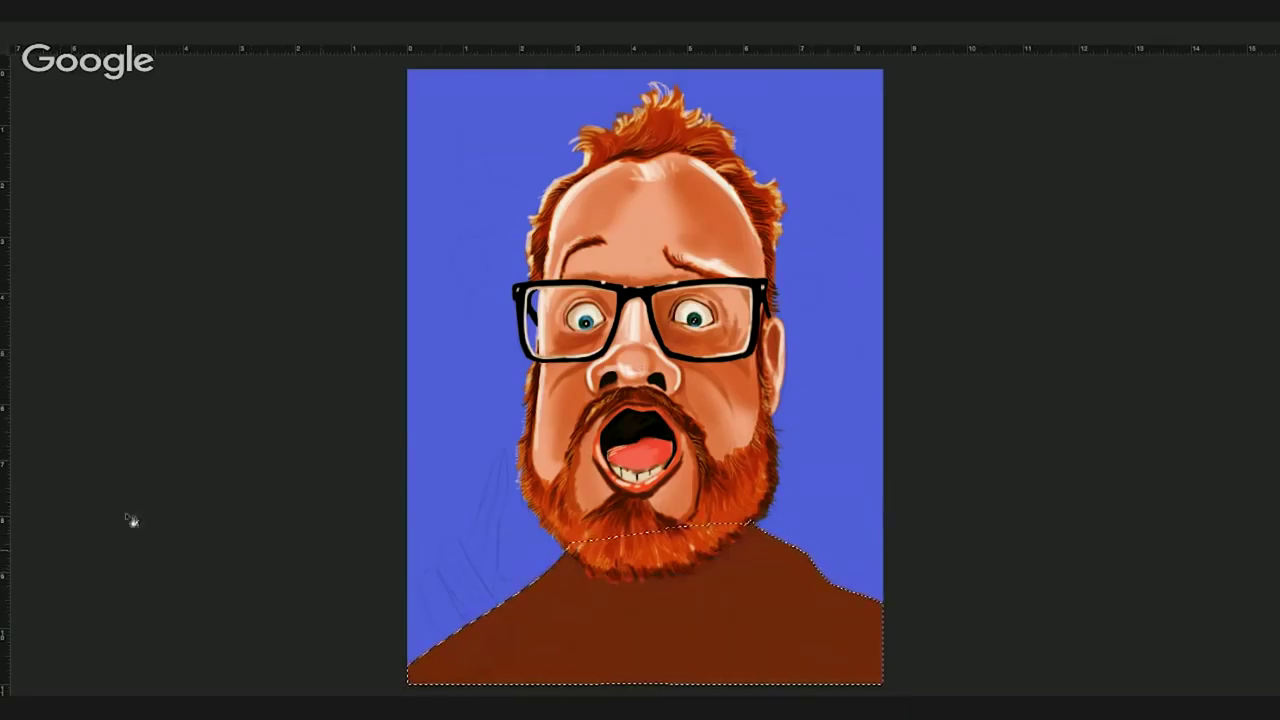
pyautogui.hotkey('ctrl', 'd')
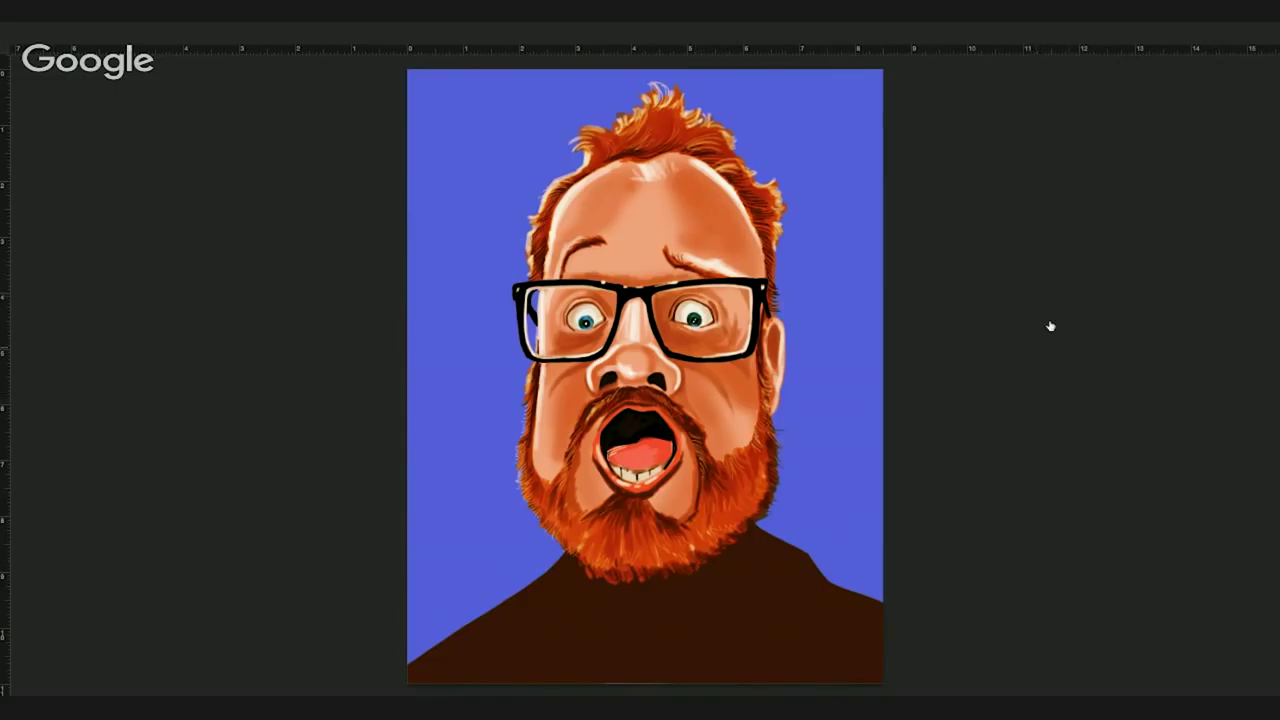
# Step: Outline the raised hand with its pointing finger over the left shoulder and fill it with dark red
pyautogui.press('b')
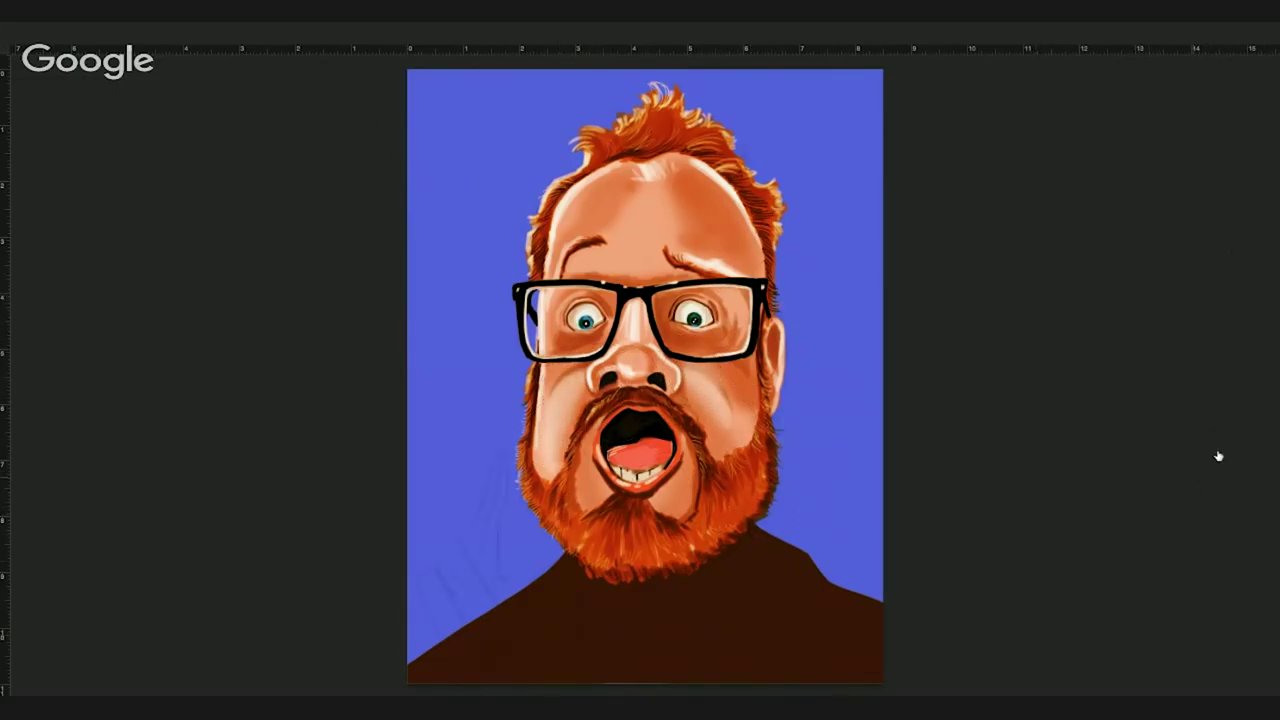
pyautogui.moveTo(430, 625)
pyautogui.mouseDown()
pyautogui.moveTo(520, 652)
pyautogui.moveTo(502, 580)
pyautogui.moveTo(422, 618)
pyautogui.mouseUp()
pyautogui.hotkey('alt', 'BackSpace')
pyautogui.hotkey('ctrl', 'd')
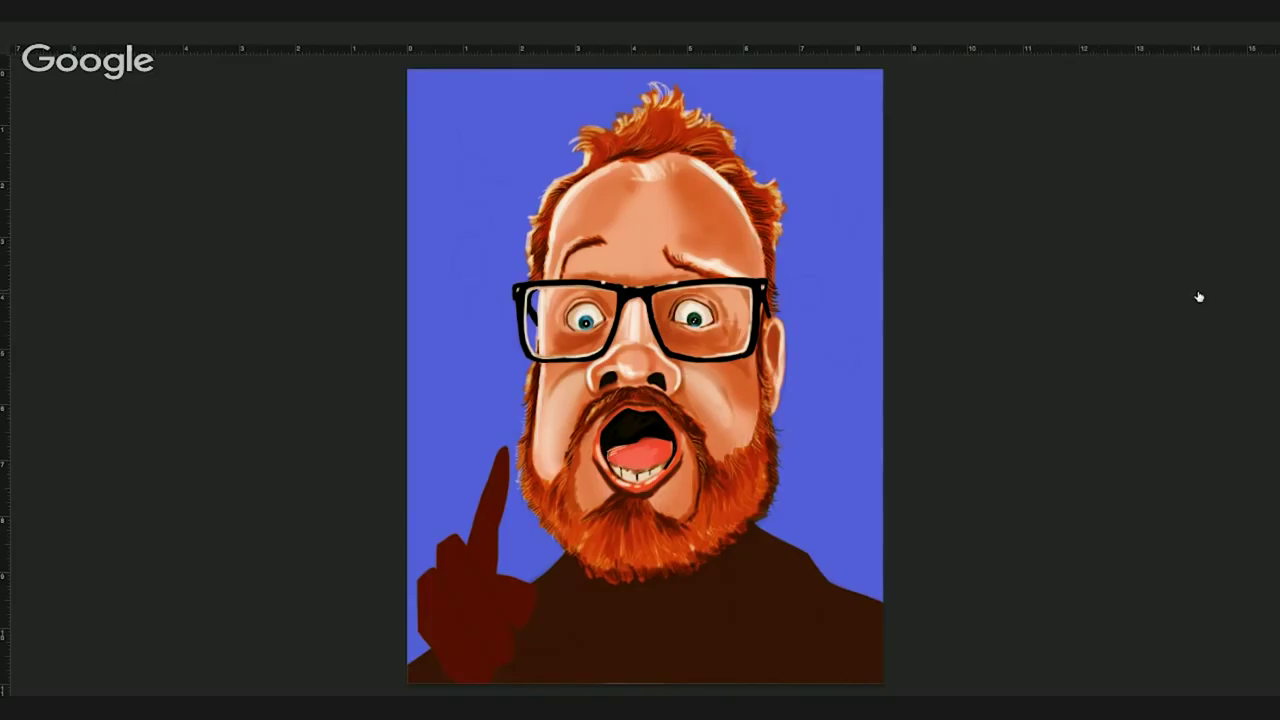
# Step: Paint orange trim lines along the jacket's collar edges, chest and curved shoulder pieces
pyautogui.moveTo(803, 619); pyautogui.dragTo(819, 633)
pyautogui.moveTo(730, 480)
pyautogui.mouseDown()
pyautogui.moveTo(772, 658)
pyautogui.moveTo(836, 638)
pyautogui.moveTo(860, 578)
pyautogui.mouseUp()
pyautogui.moveTo(730, 522); pyautogui.dragTo(640, 580)
pyautogui.moveTo(716, 532); pyautogui.dragTo(620, 594)
pyautogui.moveTo(458, 544)
pyautogui.mouseDown()
pyautogui.moveTo(350, 640)
pyautogui.moveTo(466, 580)
pyautogui.mouseUp()
pyautogui.moveTo(360, 670); pyautogui.dragTo(455, 690)
# Step: Paint angular orange panel lines down the jacket's chest and parallel stripes over the right shoulder
pyautogui.scroll(-3, 560, 400)
pyautogui.moveTo(460, 556)
pyautogui.mouseDown()
pyautogui.moveTo(500, 676)
pyautogui.moveTo(535, 628)
pyautogui.mouseUp()
pyautogui.moveTo(622, 490); pyautogui.dragTo(560, 630)
pyautogui.moveTo(870, 505)
pyautogui.mouseDown()
pyautogui.moveTo(884, 628)
pyautogui.moveTo(915, 628)
pyautogui.mouseUp()
pyautogui.moveTo(890, 492)
pyautogui.mouseDown()
pyautogui.moveTo(934, 600)
pyautogui.moveTo(934, 532)
pyautogui.mouseUp()
pyautogui.moveTo(742, 535); pyautogui.dragTo(640, 628)
pyautogui.moveTo(470, 592); pyautogui.dragTo(440, 628)
# Step: Brighten the right shoulder trim, add a cream line down the chest and draw a small rectangular detail beside the collar
pyautogui.moveTo(860, 482); pyautogui.dragTo(778, 562)
pyautogui.moveTo(728, 458)
pyautogui.mouseDown()
pyautogui.moveTo(634, 508)
pyautogui.moveTo(572, 628)
pyautogui.moveTo(724, 540)
pyautogui.mouseUp()
pyautogui.moveTo(486, 514); pyautogui.dragTo(550, 628)
pyautogui.moveTo(758, 412)
pyautogui.mouseDown()
pyautogui.moveTo(762, 474)
pyautogui.moveTo(784, 490)
pyautogui.mouseUp()
pyautogui.moveTo(760, 402); pyautogui.dragTo(772, 470)
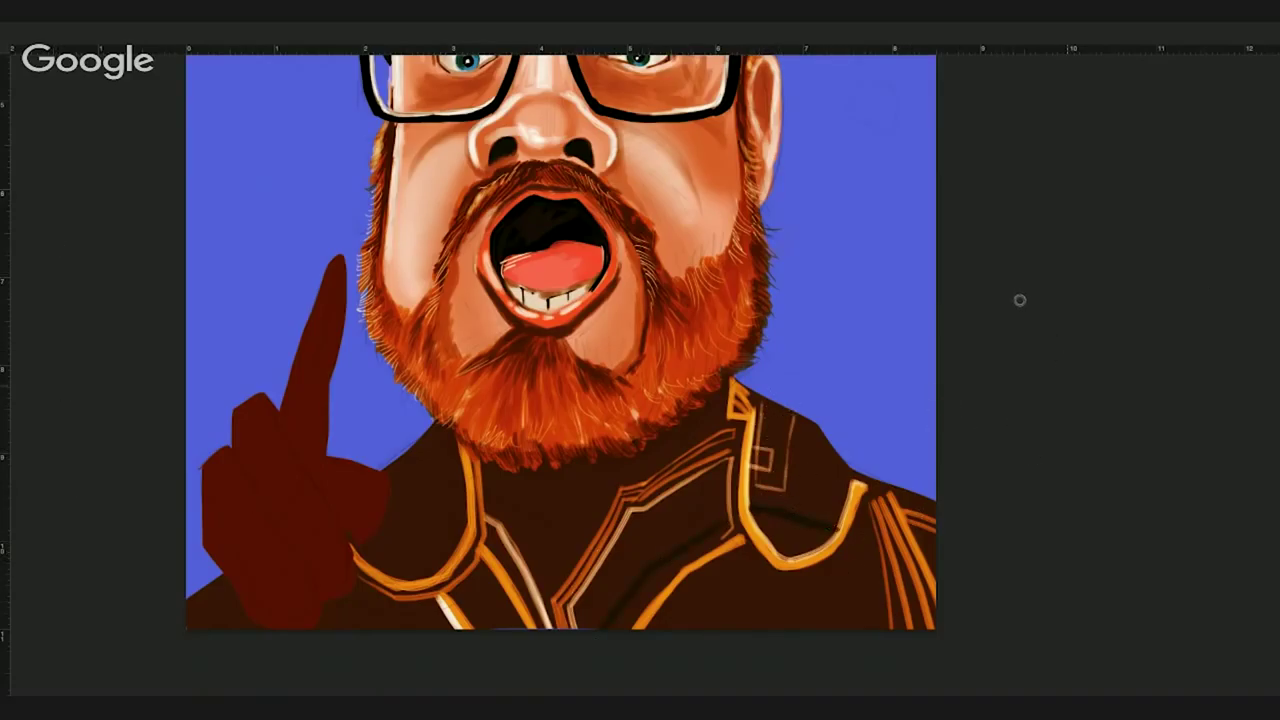
# Step: Paint a soft orange glow over the jacket's right shoulder and chest panels and blend it into a yellow tint
pyautogui.moveTo(825, 500)
pyautogui.mouseDown()
pyautogui.moveTo(860, 540)
pyautogui.moveTo(563, 622)
pyautogui.mouseUp()
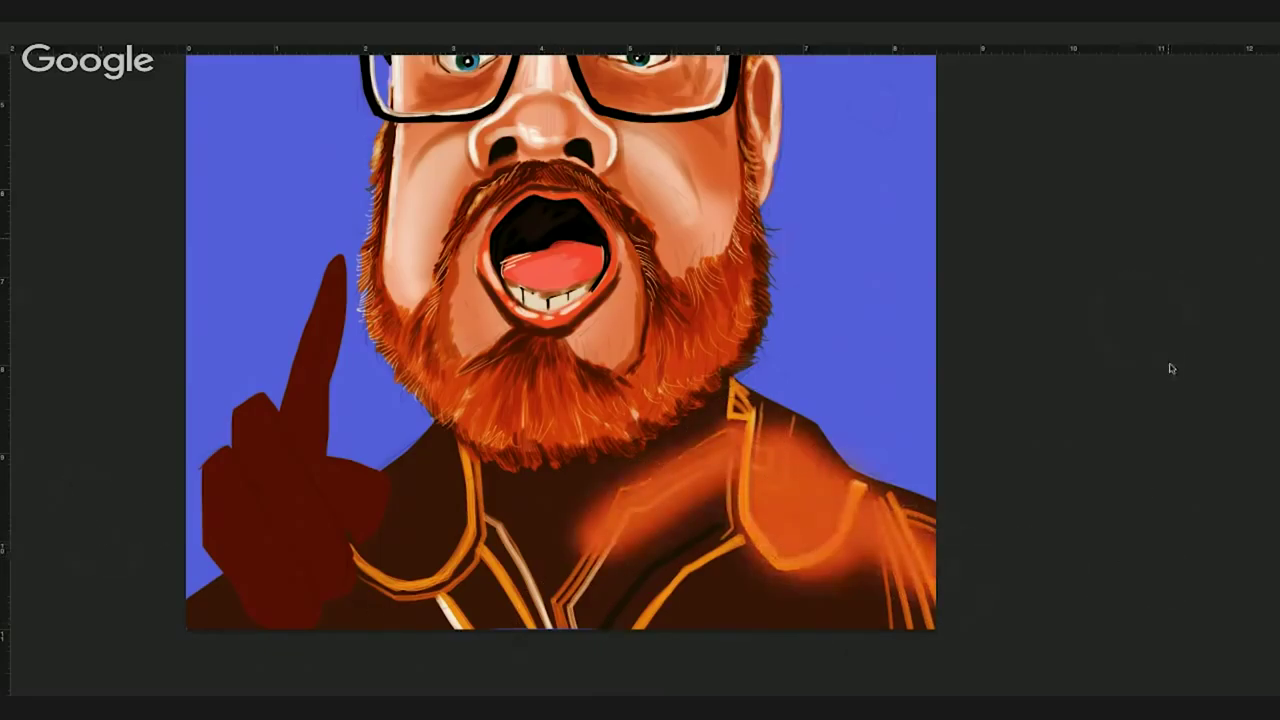
pyautogui.hotkey('ctrl', 'z')
pyautogui.hotkey('ctrl', 'z')
pyautogui.hotkey('ctrl', 'shift', 'z')
pyautogui.hotkey('ctrl', 'shift', 'z')
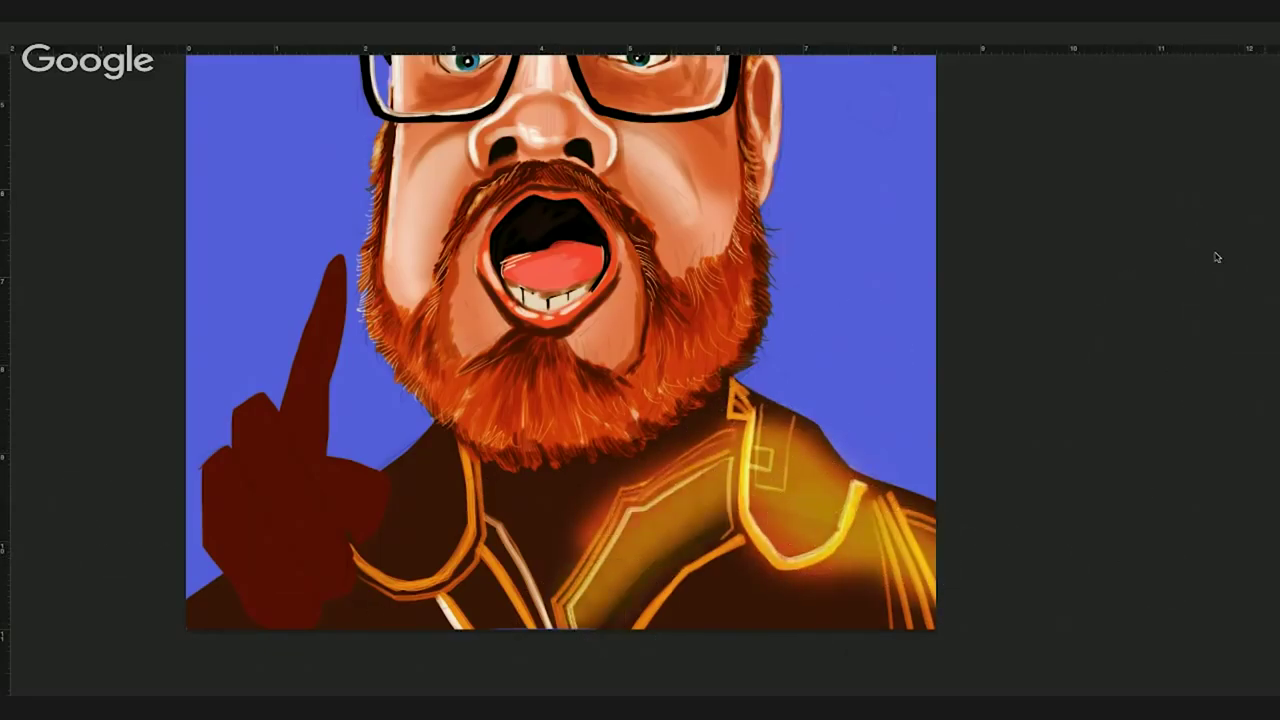
# Step: Tone the jacket glow down to a faint brown-gold tint across the chest and shoulder panels
pyautogui.hotkey('ctrl', 'z')
pyautogui.hotkey('ctrl', 'z')
pyautogui.hotkey('ctrl', 'shift', 'z')
pyautogui.hotkey('ctrl', 'z')
pyautogui.hotkey('ctrl', 'z')
pyautogui.hotkey('ctrl', 'z')
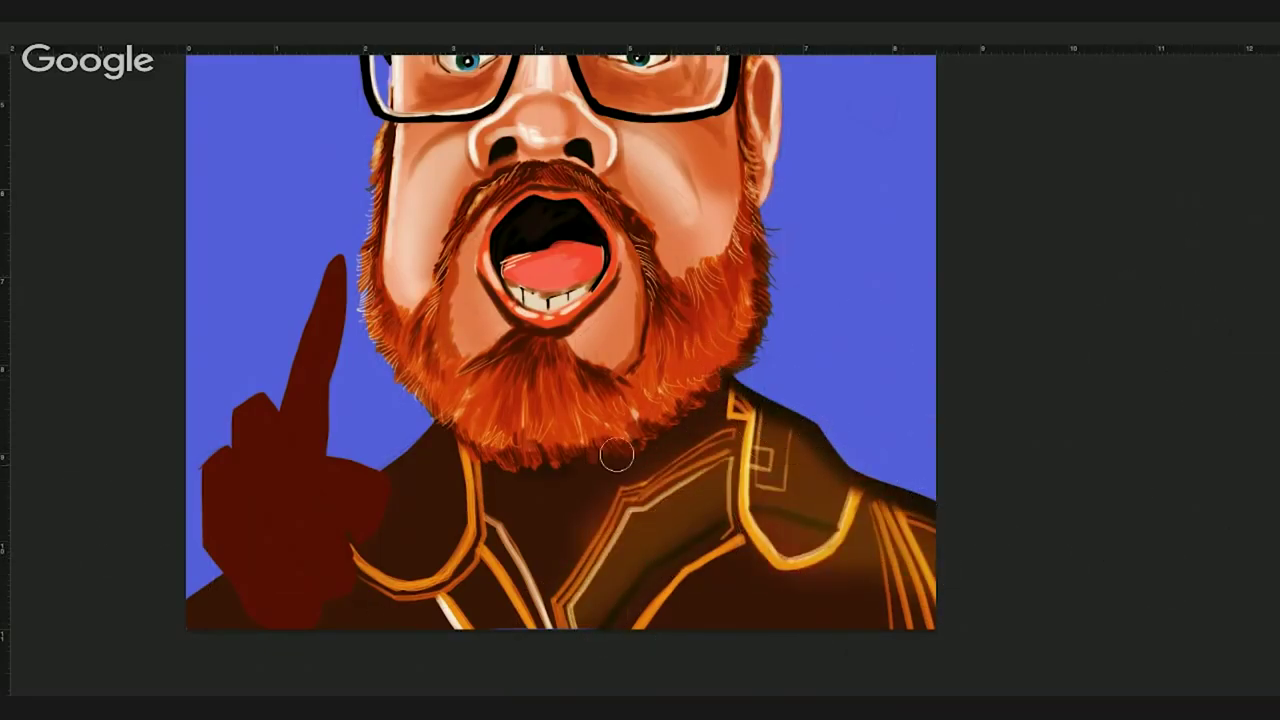
pyautogui.hotkey('ctrl', 'z')
pyautogui.hotkey('ctrl', 'z')
pyautogui.hotkey('ctrl', 'r')
pyautogui.hotkey('ctrl', 'r')
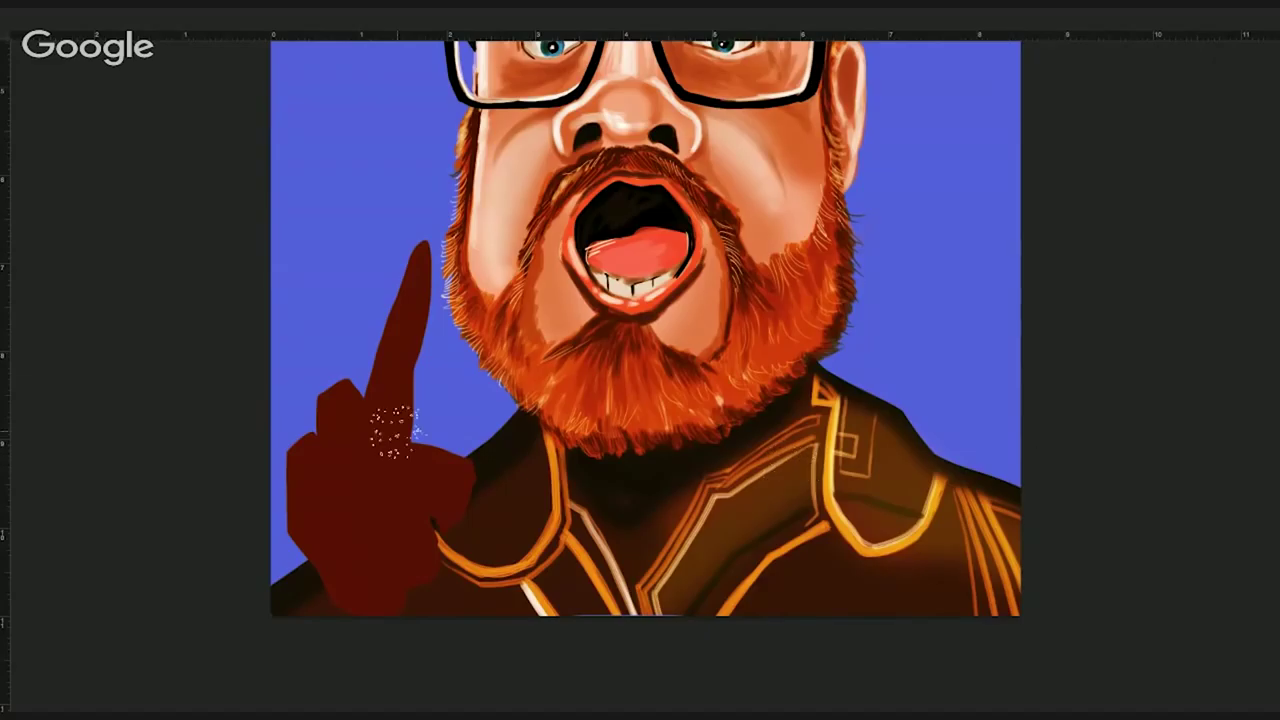
# Step: Draw orange seam lines along the folded fingers, a cross on the thumb and a line up the pointing finger
pyautogui.moveTo(330, 390); pyautogui.dragTo(425, 566)
pyautogui.moveTo(310, 444)
pyautogui.mouseDown()
pyautogui.moveTo(384, 546)
pyautogui.moveTo(390, 582)
pyautogui.mouseUp()
pyautogui.moveTo(292, 470); pyautogui.dragTo(352, 590)
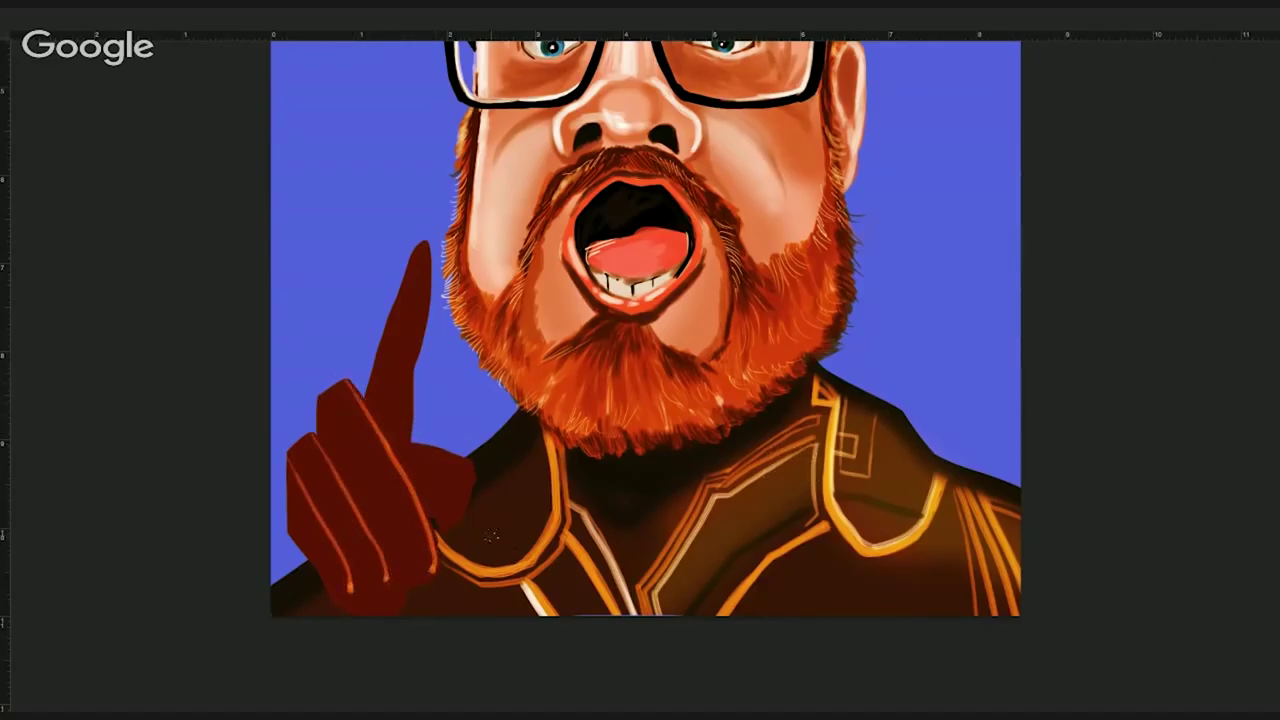
pyautogui.moveTo(454, 460); pyautogui.dragTo(468, 498)
pyautogui.moveTo(425, 248); pyautogui.dragTo(386, 414)
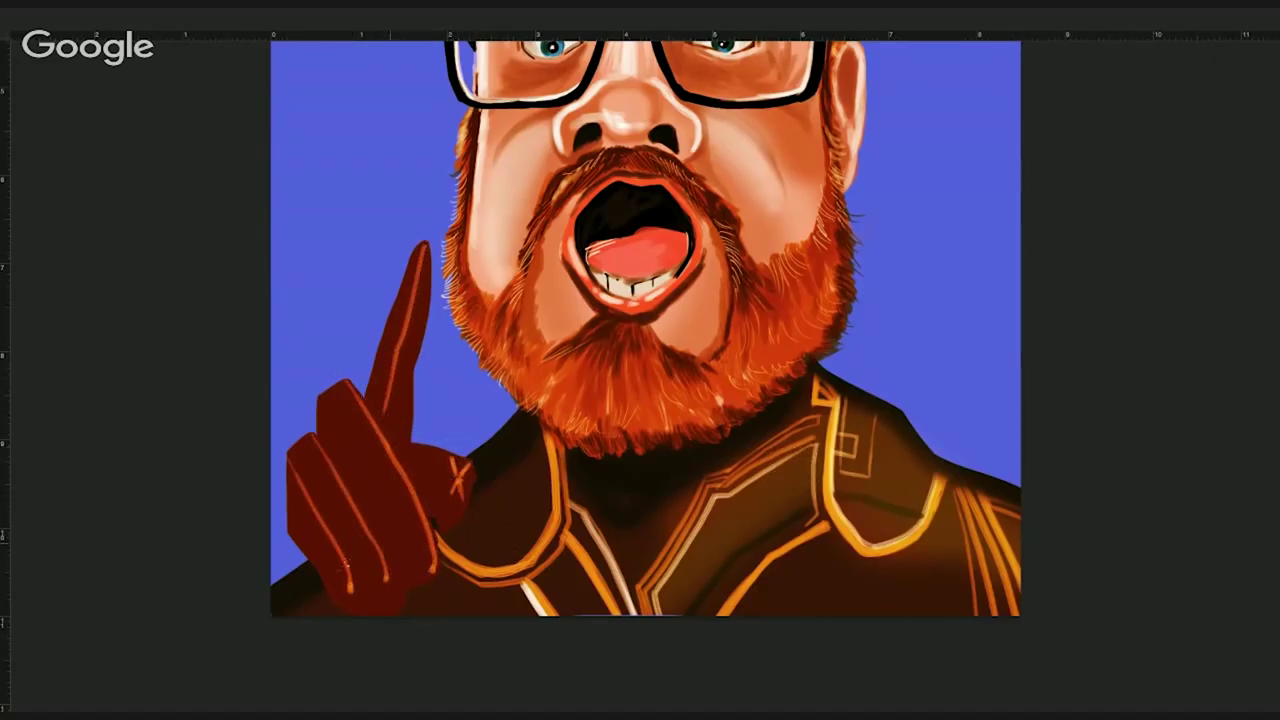
# Step: Paint cream bands across the glove's fingers, pale highlights along the finger seams and curved lines at the wrist
pyautogui.moveTo(336, 580); pyautogui.dragTo(368, 564)
pyautogui.moveTo(318, 460); pyautogui.dragTo(366, 546)
pyautogui.moveTo(362, 572); pyautogui.dragTo(432, 532)
pyautogui.moveTo(331, 396)
pyautogui.mouseDown()
pyautogui.moveTo(404, 526)
pyautogui.moveTo(400, 552)
pyautogui.mouseUp()
pyautogui.moveTo(412, 580)
pyautogui.mouseDown()
pyautogui.moveTo(396, 612)
pyautogui.moveTo(372, 616)
pyautogui.mouseUp()
pyautogui.moveTo(292, 452); pyautogui.dragTo(346, 552)
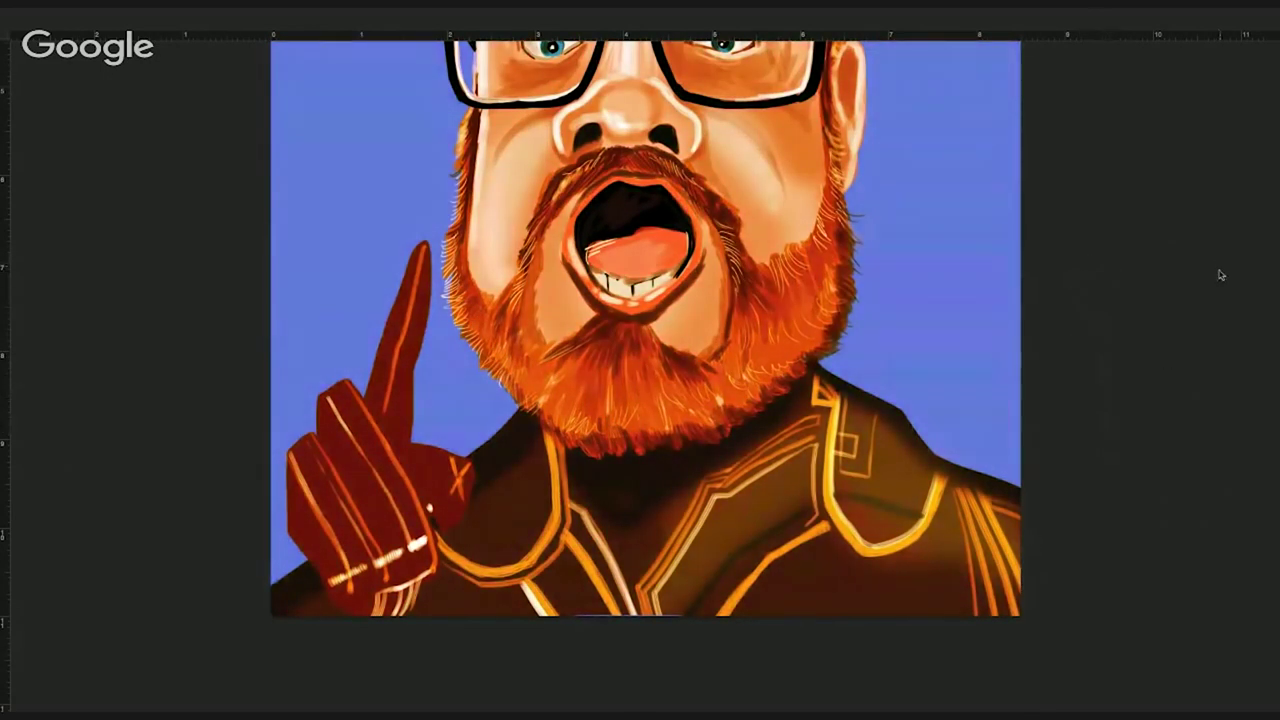
# Step: Shade the glove and the lower part of the jacket with black shadows
pyautogui.moveTo(358, 363)
pyautogui.mouseDown()
pyautogui.moveTo(402, 330)
pyautogui.moveTo(420, 490)
pyautogui.moveTo(360, 470)
pyautogui.moveTo(298, 501)
pyautogui.moveTo(557, 617)
pyautogui.moveTo(449, 517)
pyautogui.moveTo(409, 405)
pyautogui.mouseUp()
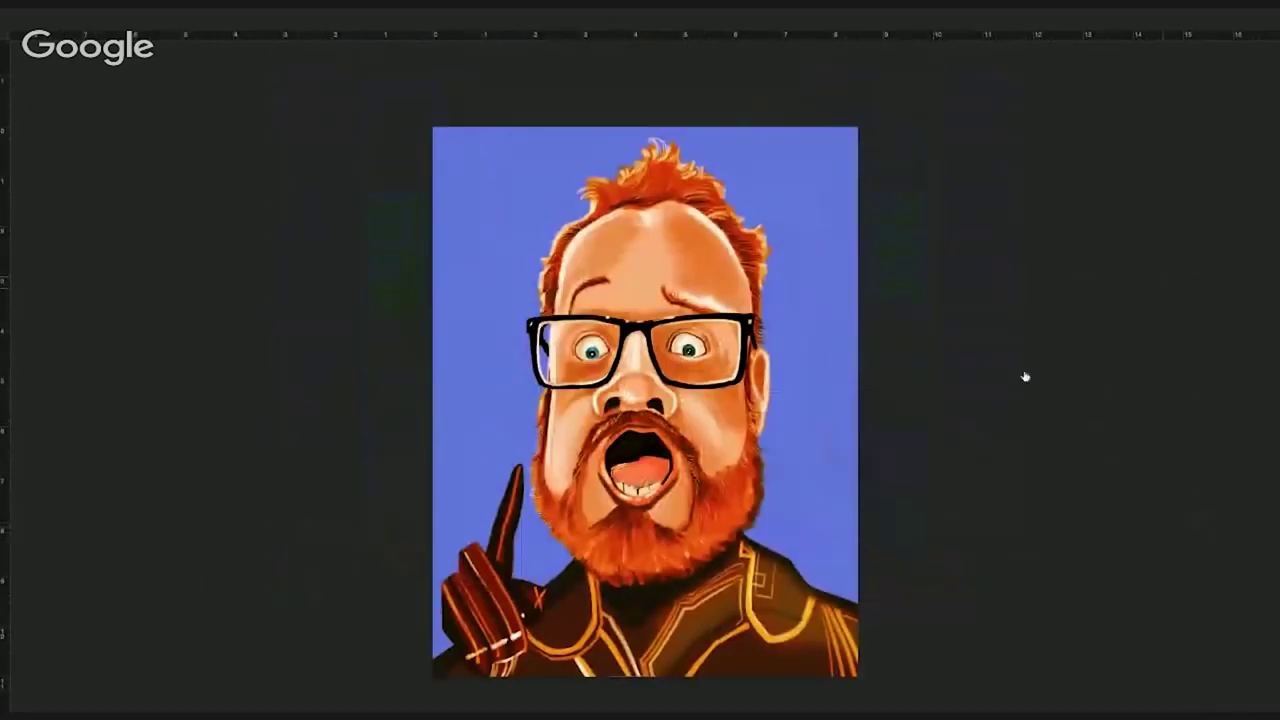
pyautogui.moveTo(431, 686)
pyautogui.mouseDown()
pyautogui.moveTo(580, 650)
pyautogui.moveTo(852, 668)
pyautogui.mouseUp()
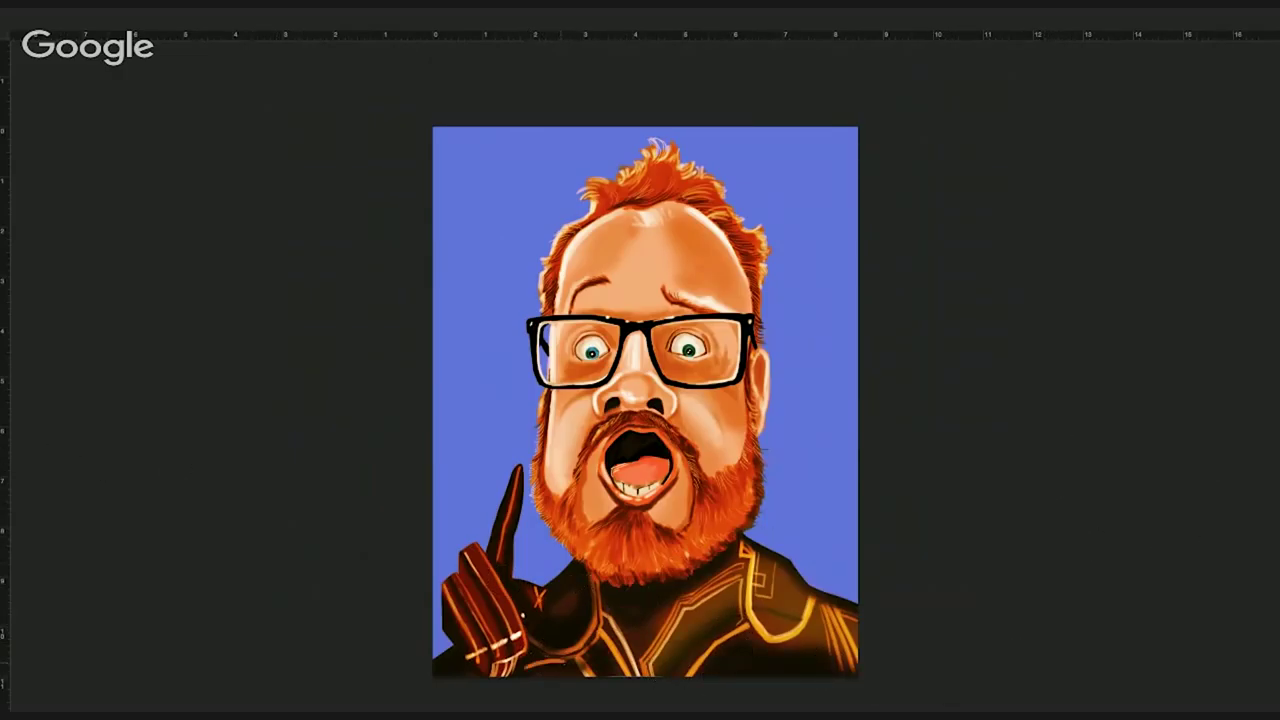
# Step: Draw vertical lines on the neck below the beard and orange stripes down the jacket's lower right chest
pyautogui.moveTo(660, 584); pyautogui.dragTo(660, 624)
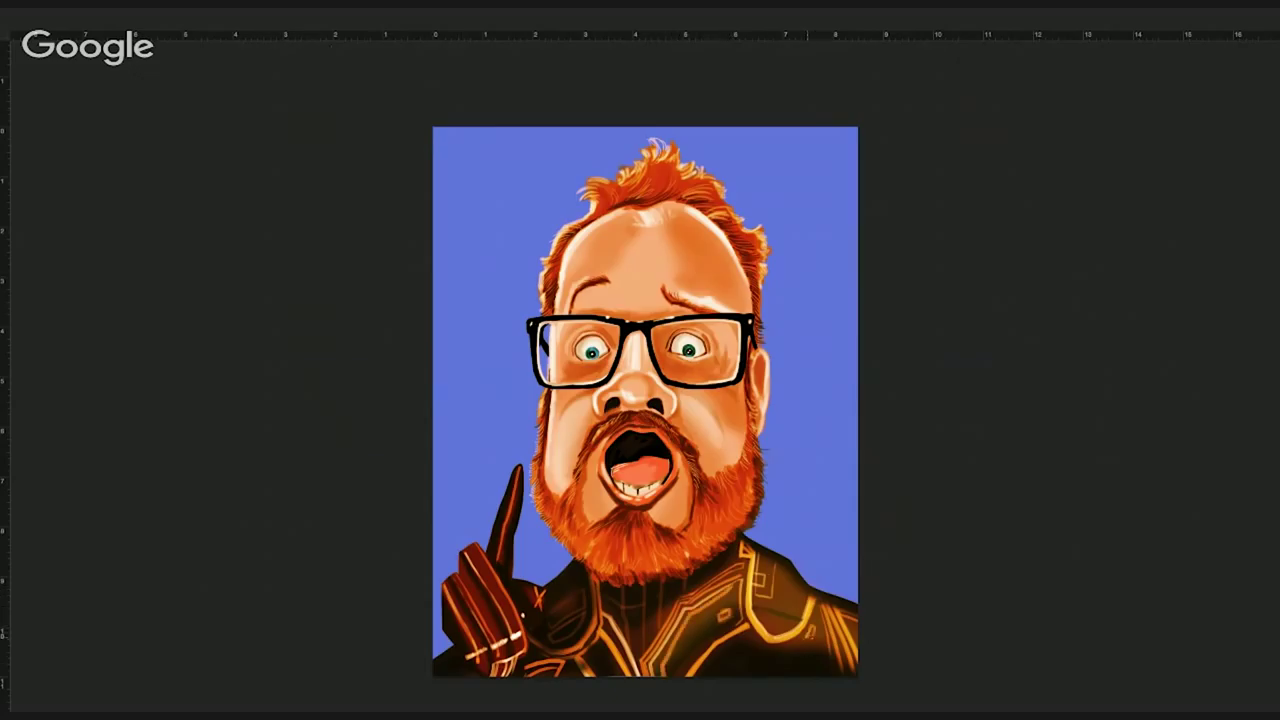
pyautogui.moveTo(804, 632); pyautogui.dragTo(804, 678)
pyautogui.moveTo(750, 640); pyautogui.dragTo(750, 678)
pyautogui.moveTo(777, 644); pyautogui.dragTo(777, 678)
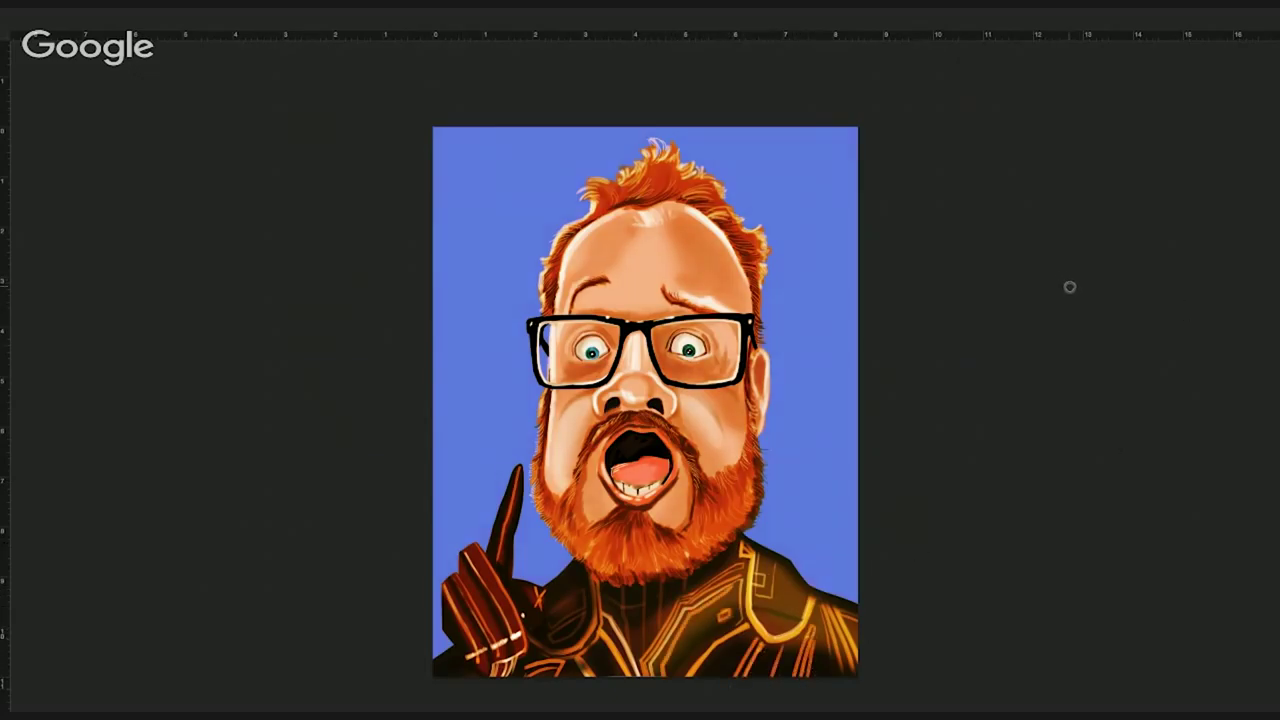
# Step: Place a black hexagon mesh pattern behind the figure and change the background colour to purple
pyautogui.hotkey('ctrl', 'v')
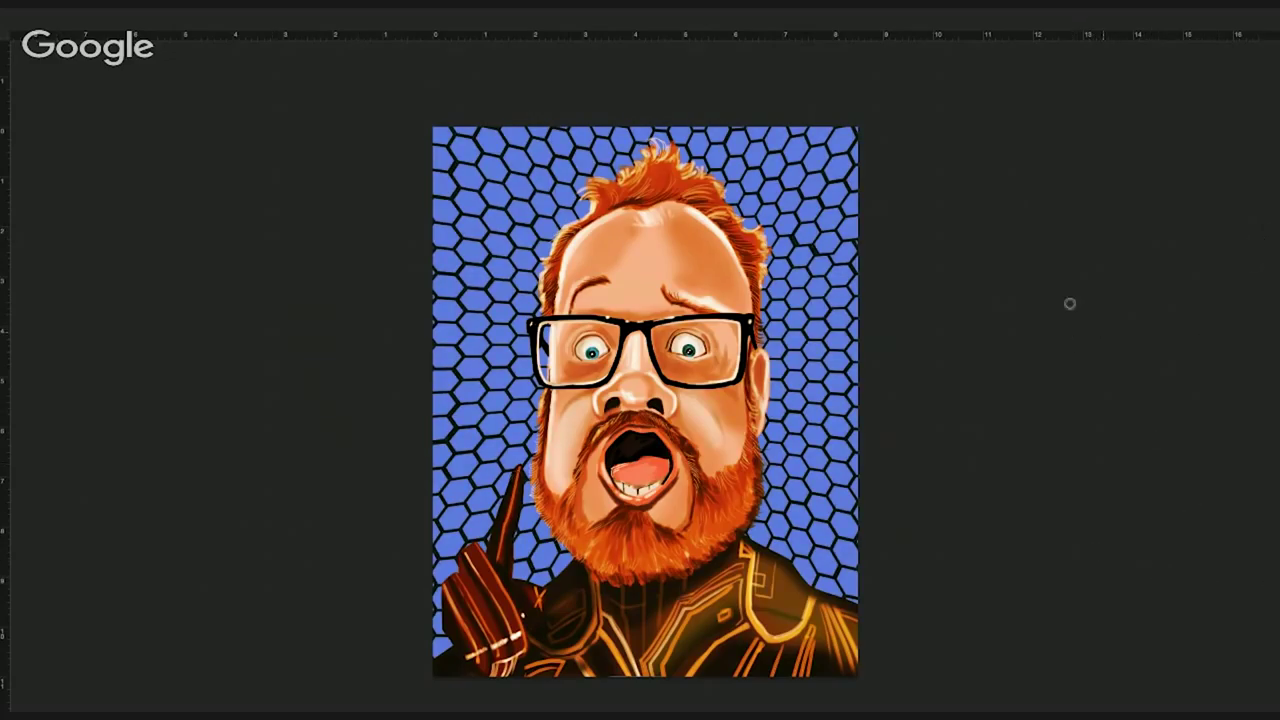
pyautogui.click(819, 462)
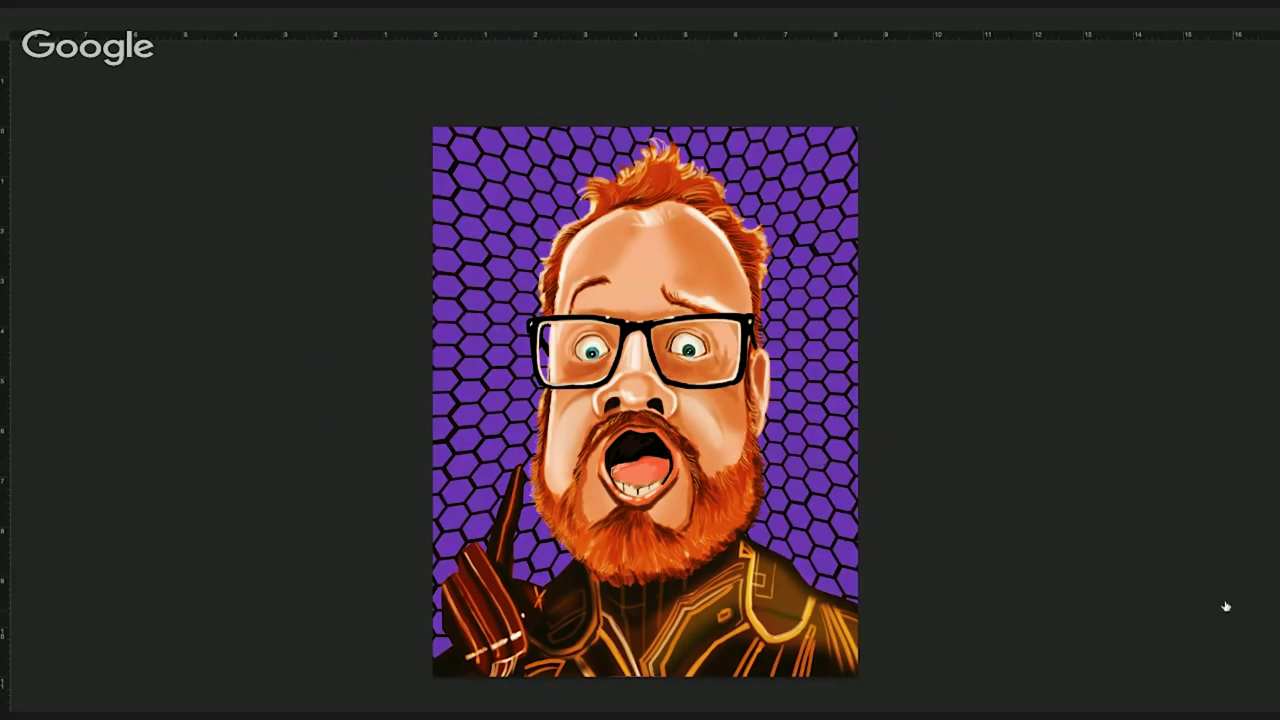
# Step: Paint a bright glow around the head and raised finger and shift the hexagon background's colour to magenta
pyautogui.moveTo(640, 150); pyautogui.dragTo(530, 250)
pyautogui.moveTo(790, 180); pyautogui.dragTo(500, 560)
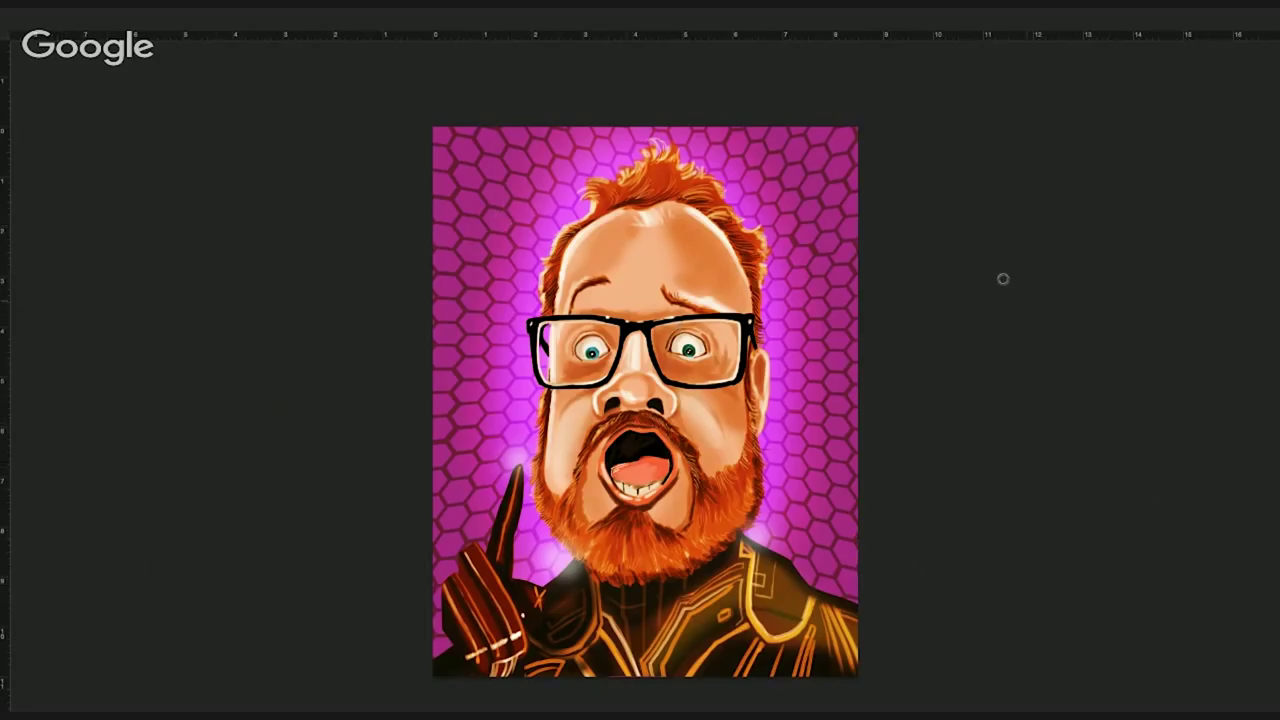
# Step: Try pale pink fills in single hexagons beside the head and a pale bluish glow above the shoulders
pyautogui.moveTo(495, 352); pyautogui.dragTo(499, 357)
pyautogui.moveTo(806, 348); pyautogui.dragTo(815, 349)
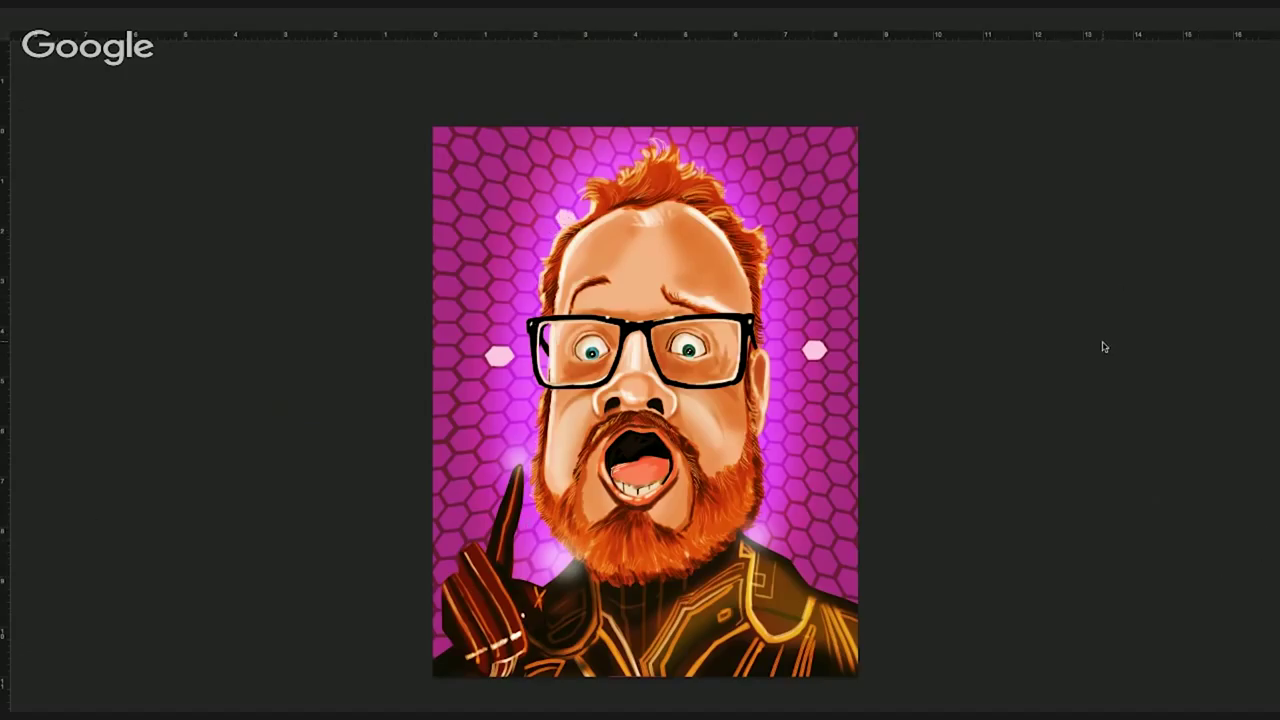
pyautogui.moveTo(449, 571); pyautogui.dragTo(990, 633)
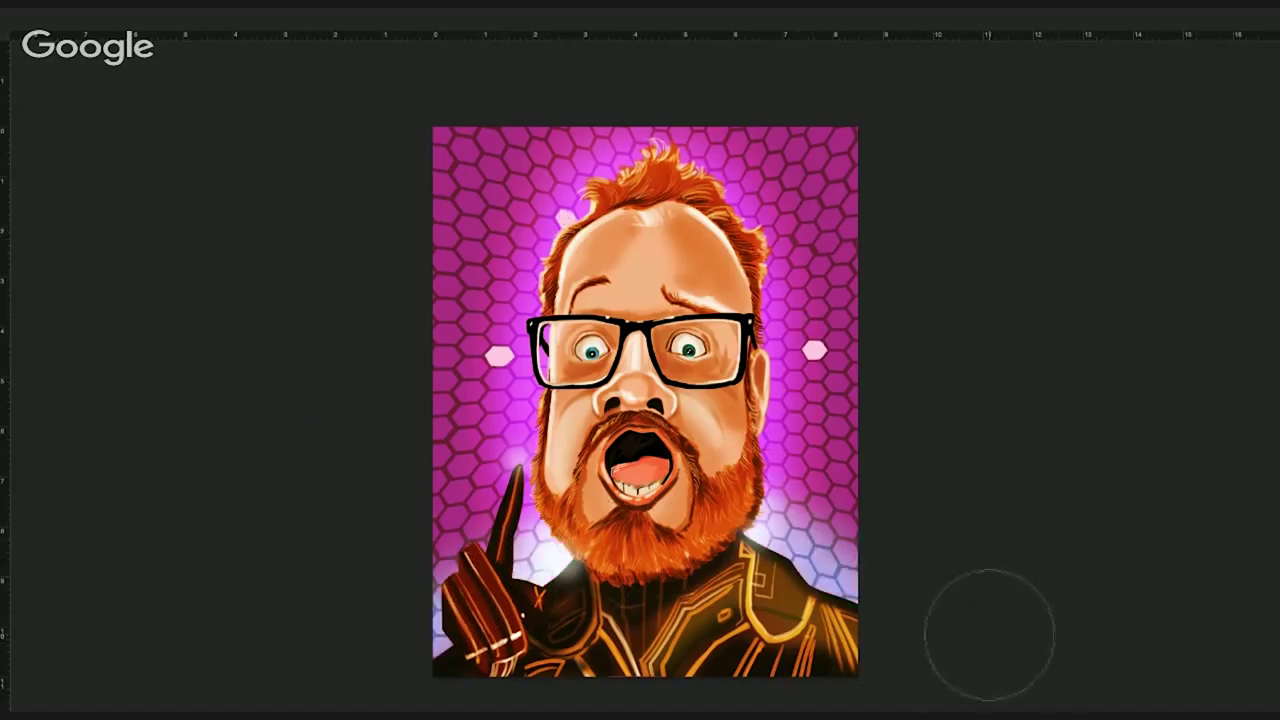
# Step: Recolour the hexagon background to blue and add a soft lavender glow on each side of the head near the glasses
pyautogui.press('5')
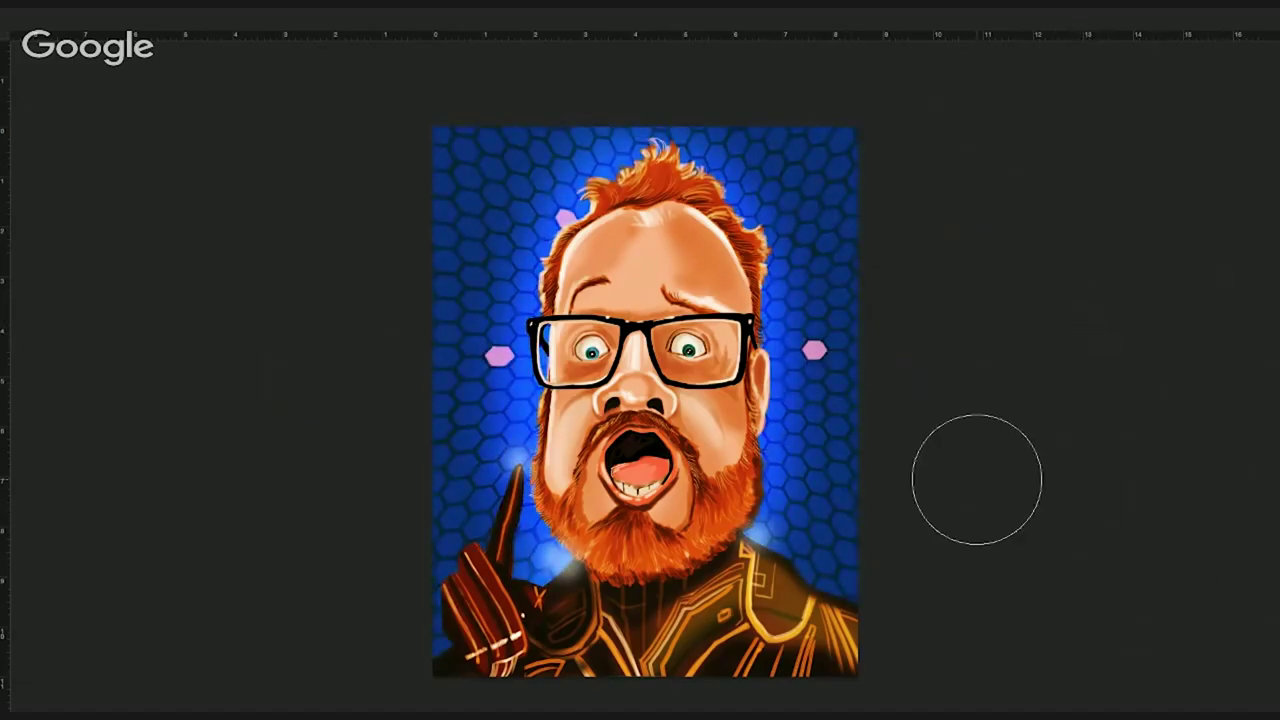
pyautogui.click(495, 290)
pyautogui.click(790, 300)
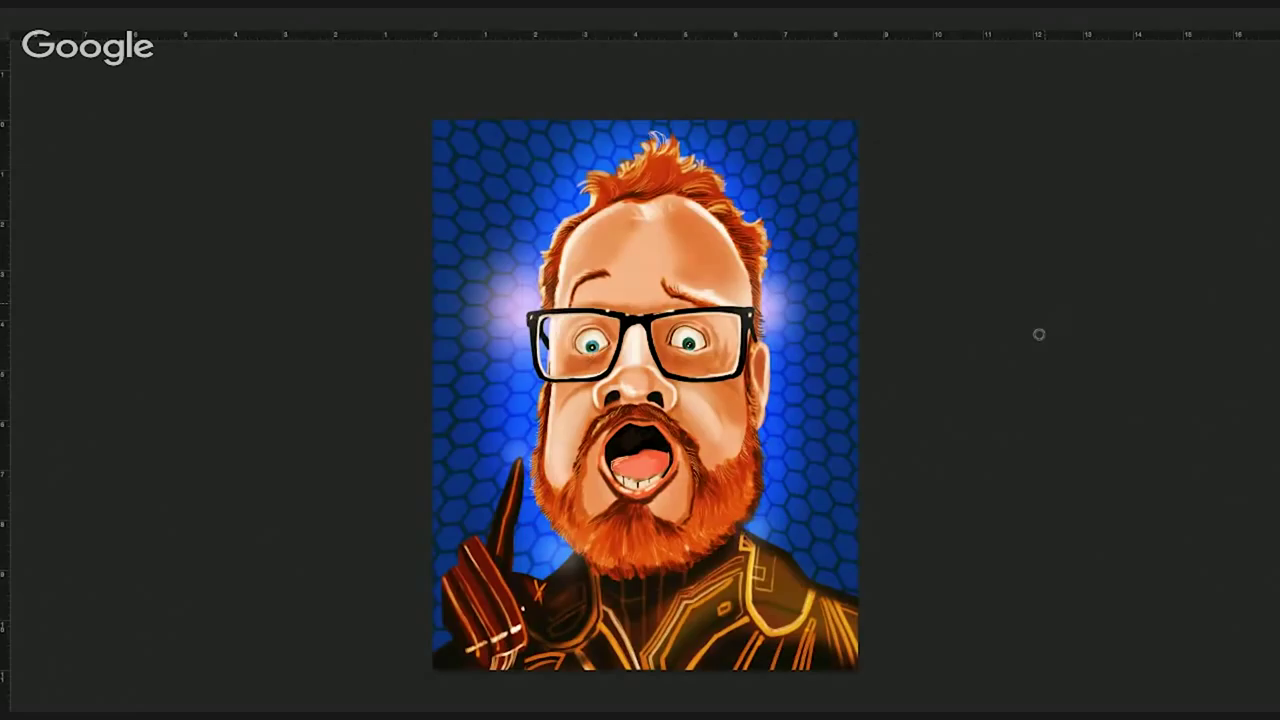
# Step: Deepen the shading around the eyes behind the glasses and along the forehead, cheeks and sides of the beard
pyautogui.moveTo(585, 300)
pyautogui.mouseDown()
pyautogui.moveTo(590, 330)
pyautogui.moveTo(610, 330)
pyautogui.moveTo(610, 360)
pyautogui.mouseUp()
pyautogui.moveTo(660, 325)
pyautogui.mouseDown()
pyautogui.moveTo(705, 340)
pyautogui.moveTo(710, 360)
pyautogui.mouseUp()
pyautogui.moveTo(550, 355); pyautogui.dragTo(558, 494)
pyautogui.moveTo(710, 220); pyautogui.dragTo(745, 305)
pyautogui.moveTo(745, 345); pyautogui.dragTo(735, 460)
pyautogui.moveTo(740, 340); pyautogui.dragTo(700, 540)
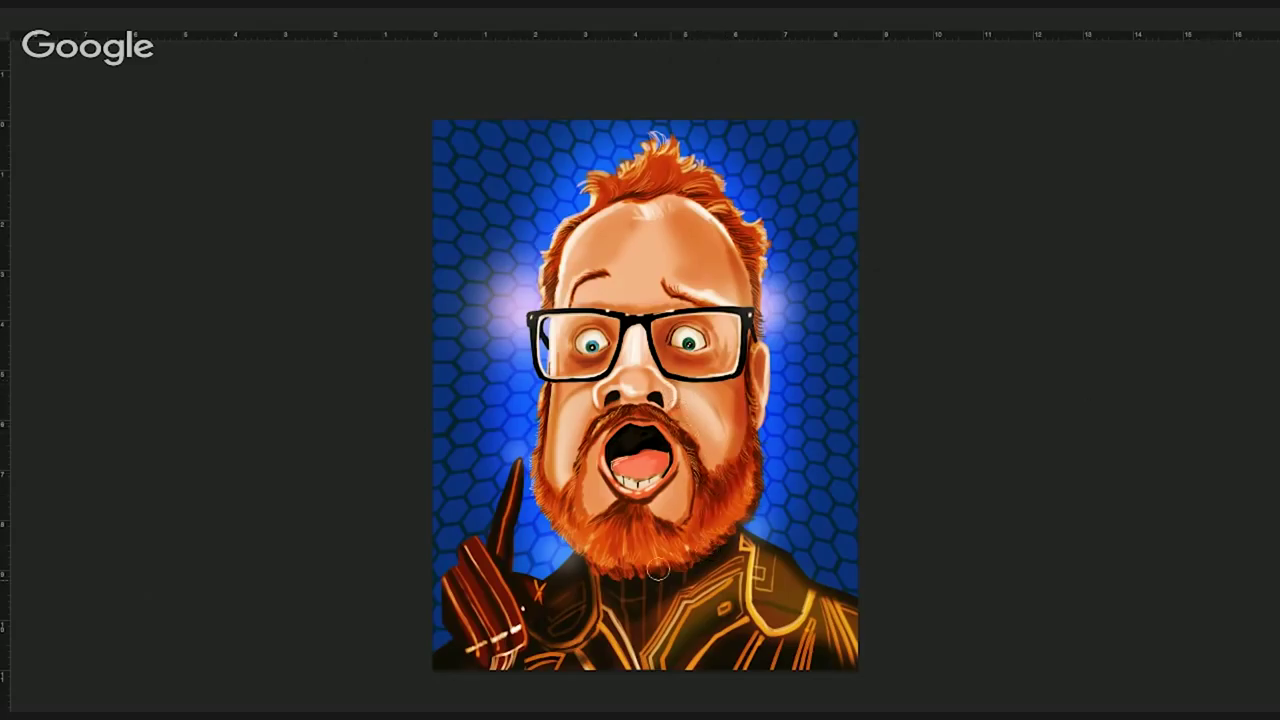
pyautogui.moveTo(560, 550); pyautogui.dragTo(560, 315)
pyautogui.hotkey('ctrl', 'z')
pyautogui.hotkey('ctrl', 'z')
pyautogui.moveTo(685, 340)
pyautogui.mouseDown()
pyautogui.moveTo(655, 365)
pyautogui.moveTo(620, 335)
pyautogui.moveTo(611, 289)
pyautogui.mouseUp()
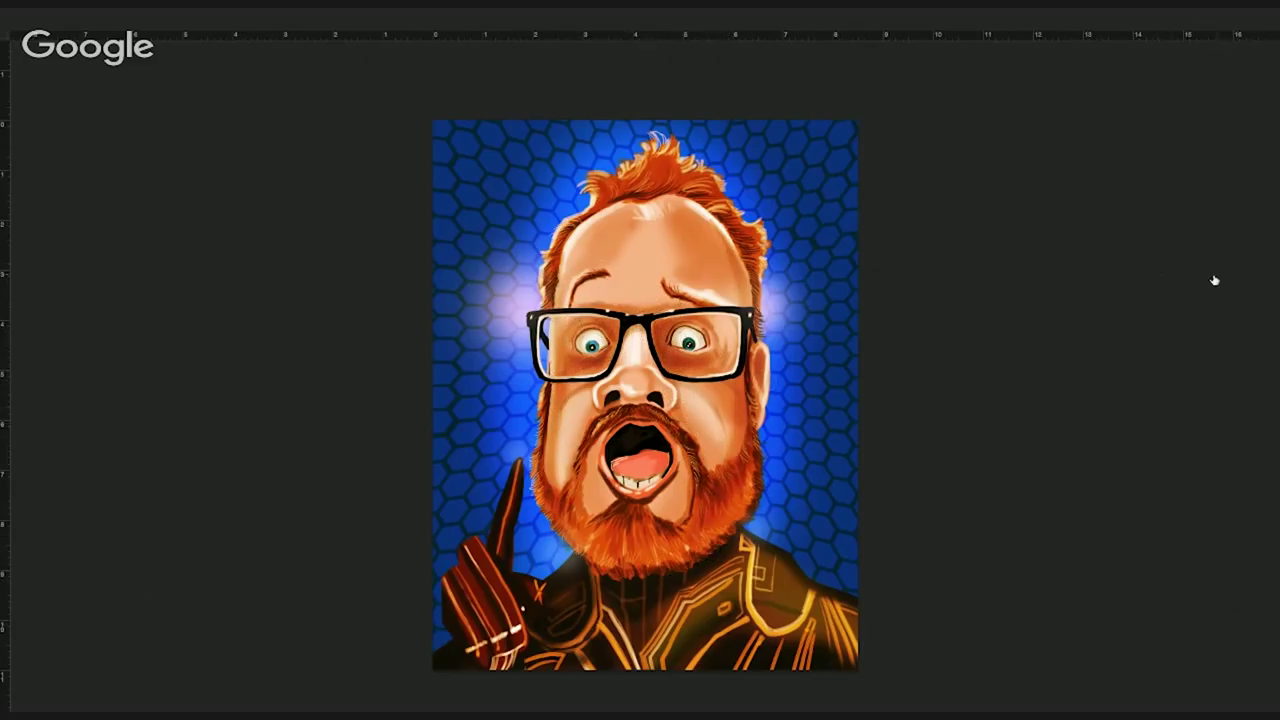
# Step: Paste the white artist's signature and place it on the blue background just above the jacket's right-hand shoulder
pyautogui.hotkey('ctrl', 'v')
pyautogui.moveTo(775, 522); pyautogui.dragTo(835, 568)
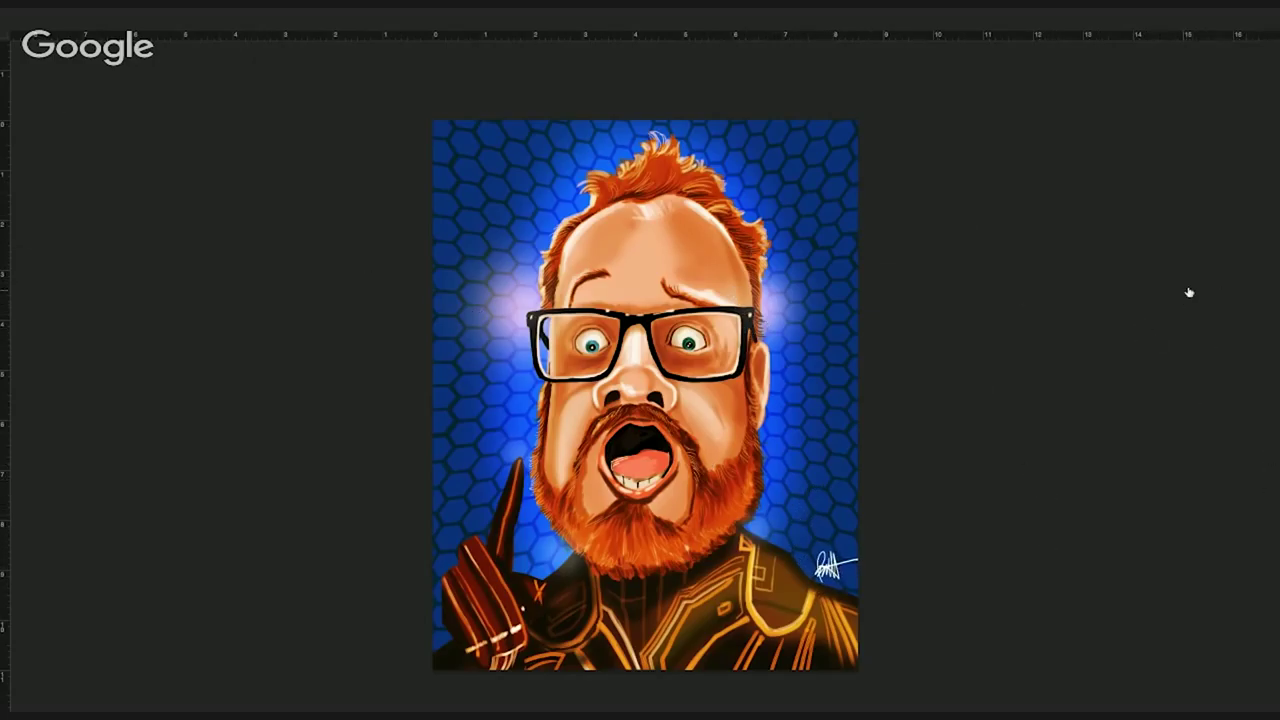